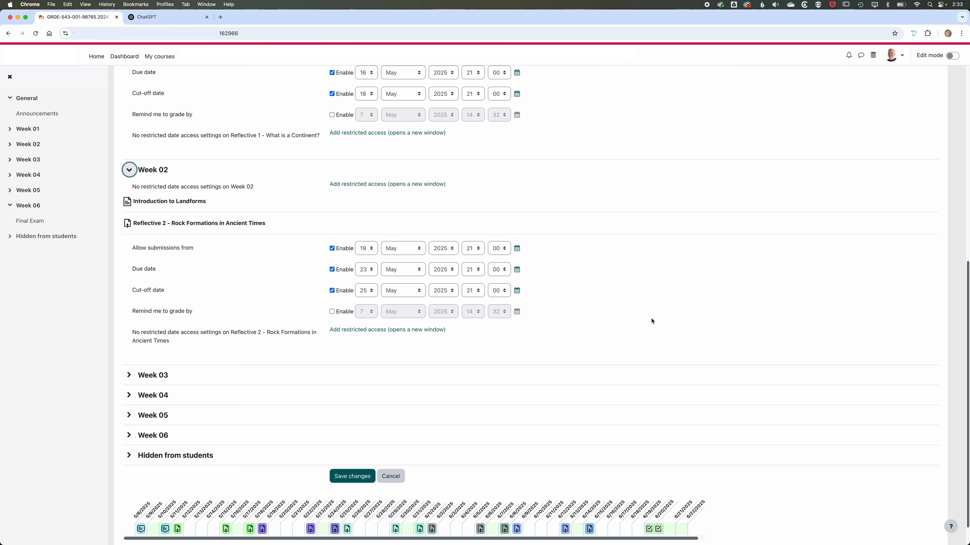
- Expand all sections of the course's Dates report, review the dates through Week 06 and save the changes
scroll(743, 217, "down", 2)
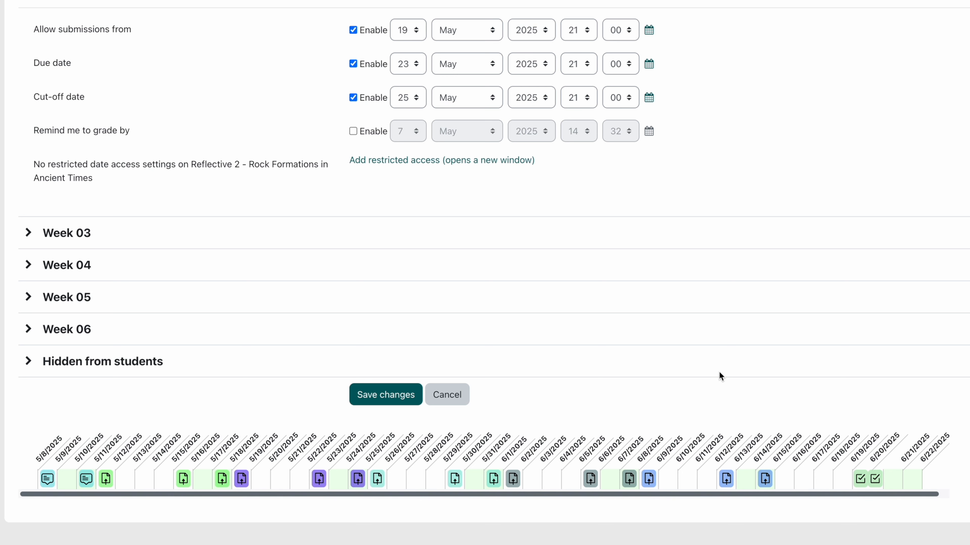
scroll(806, 54, "up", 8)
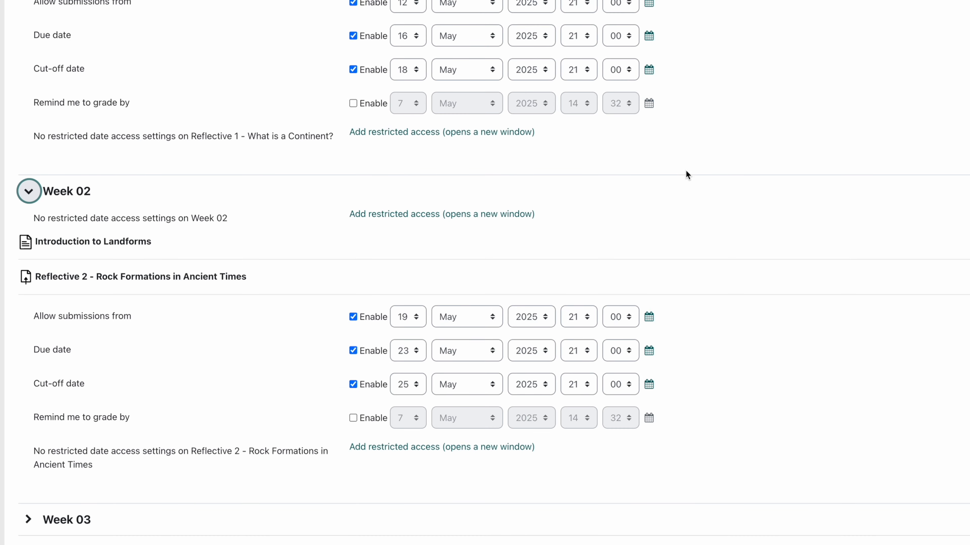
scroll(686, 170, "up", 7)
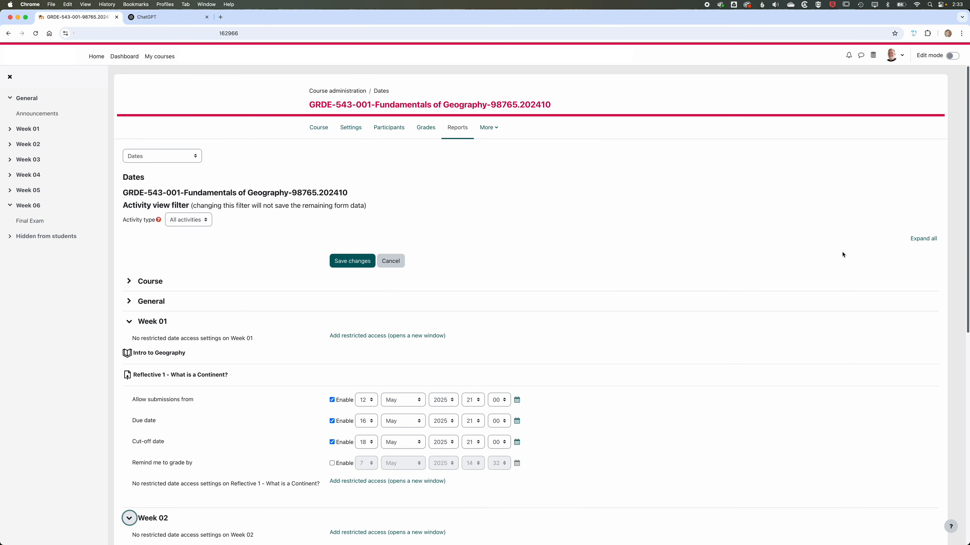
left_click(923, 238)
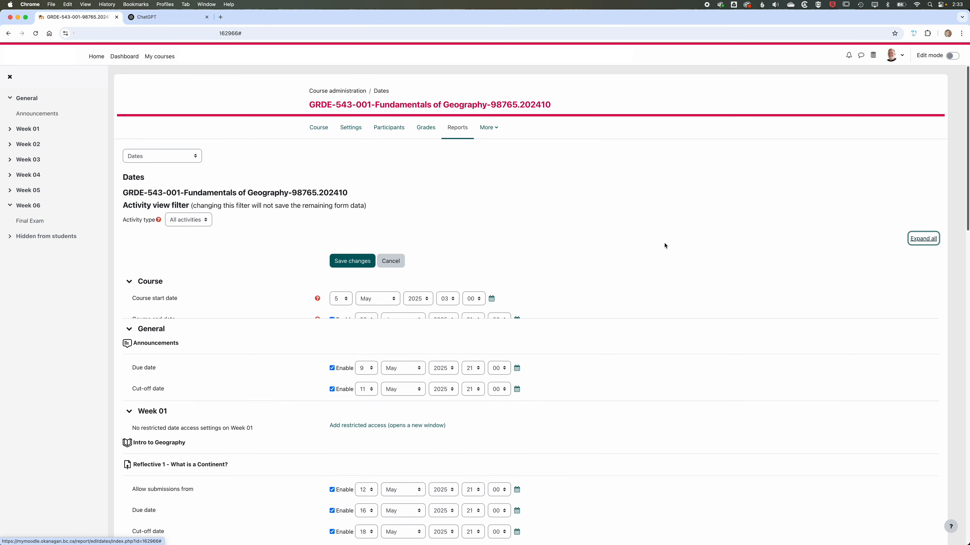
scroll(662, 243, "down", 4)
scroll(663, 243, "down", 18)
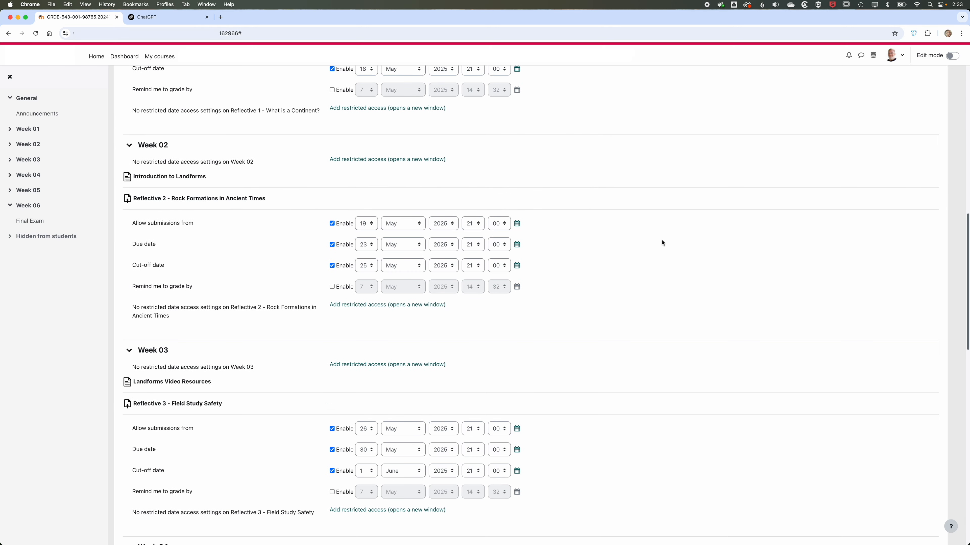
scroll(663, 243, "down", 4)
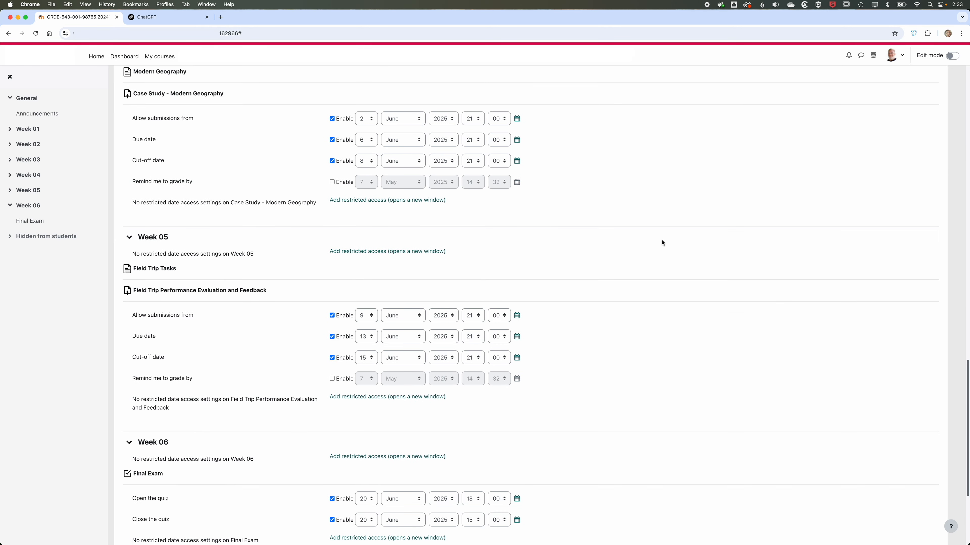
scroll(662, 243, "down", 4)
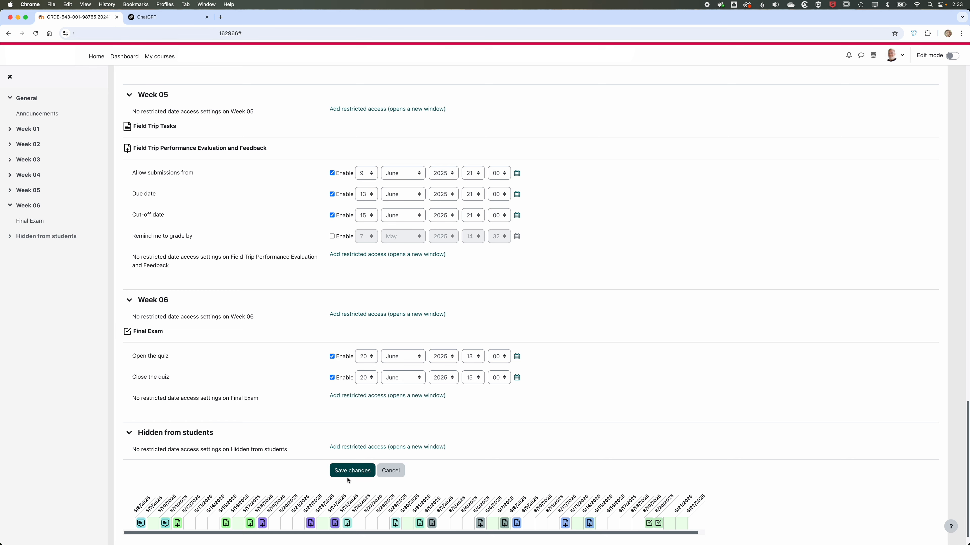
left_click(353, 470)
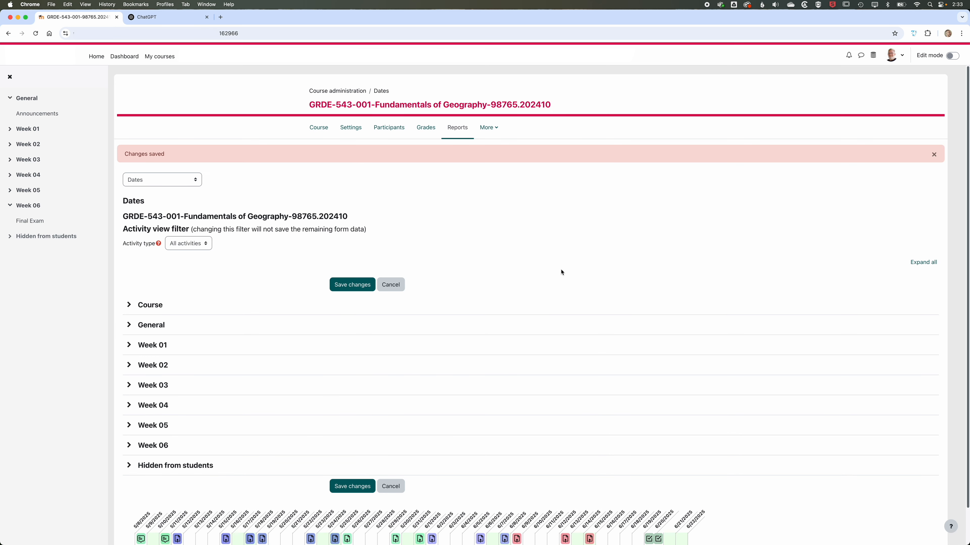
- Set Show activity dates to Yes in the course's Appearance settings, and save and display the course
left_click(313, 133)
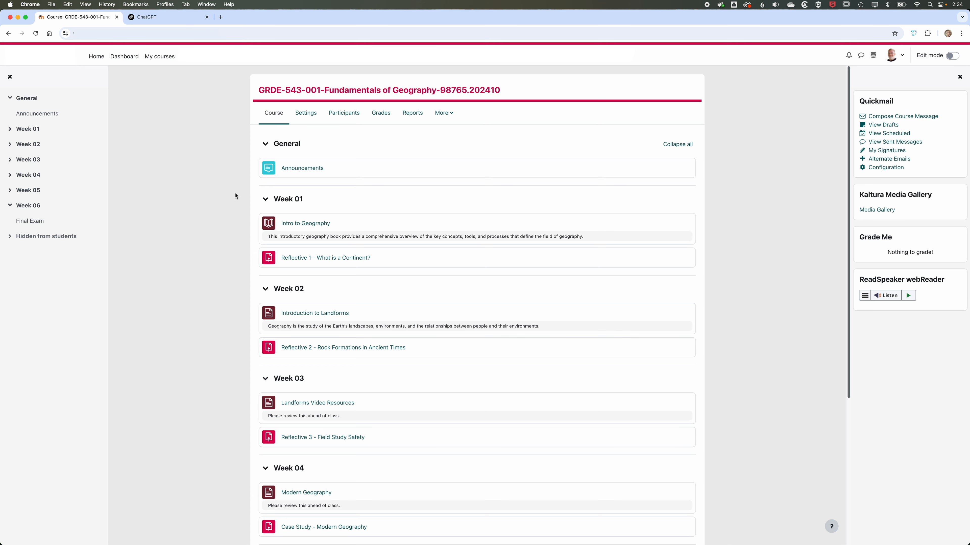
left_click(303, 118)
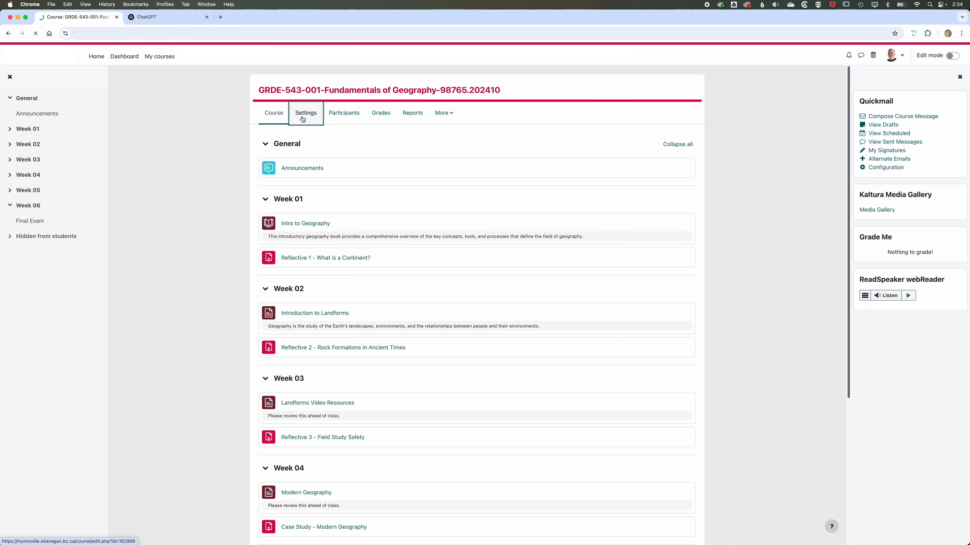
scroll(289, 144, "down", 6)
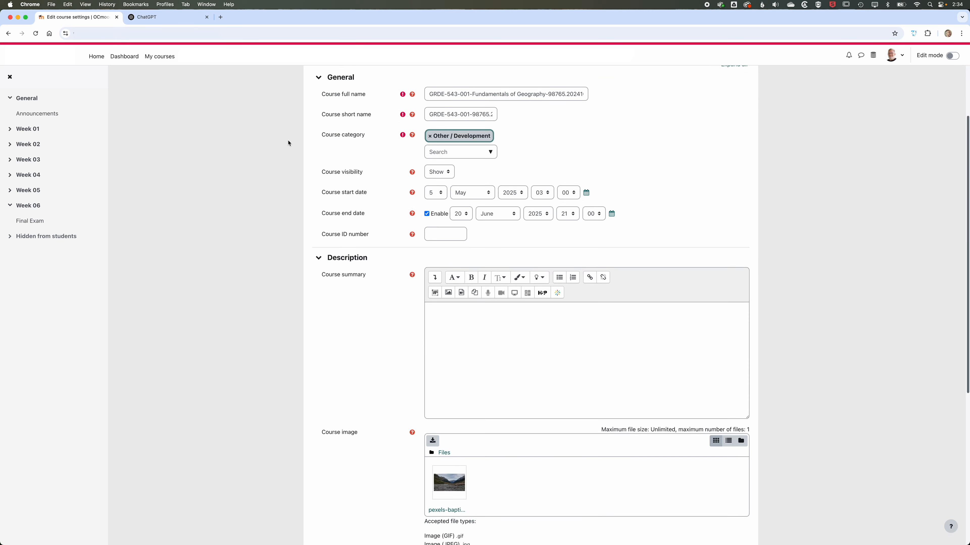
left_click(323, 351)
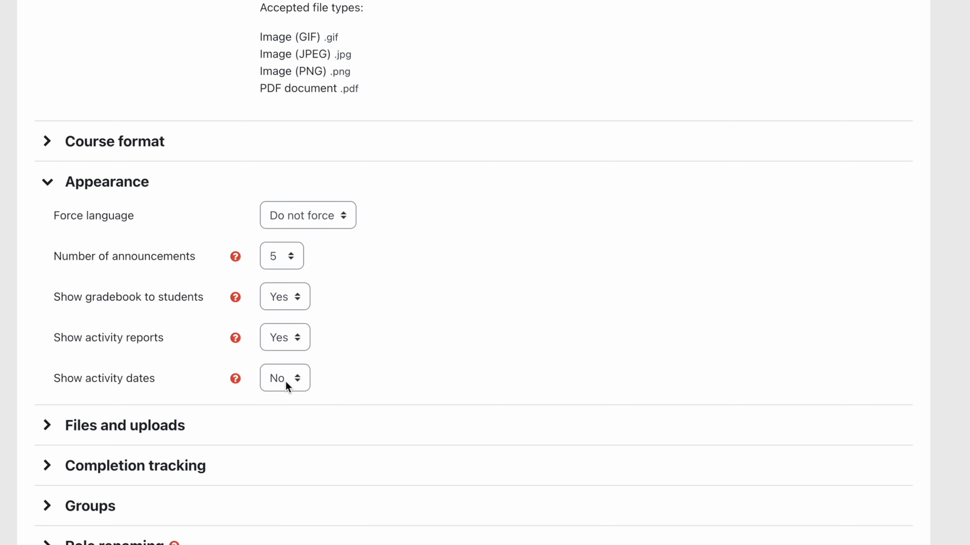
left_click(285, 381)
left_click(281, 399)
scroll(408, 370, "down", 5)
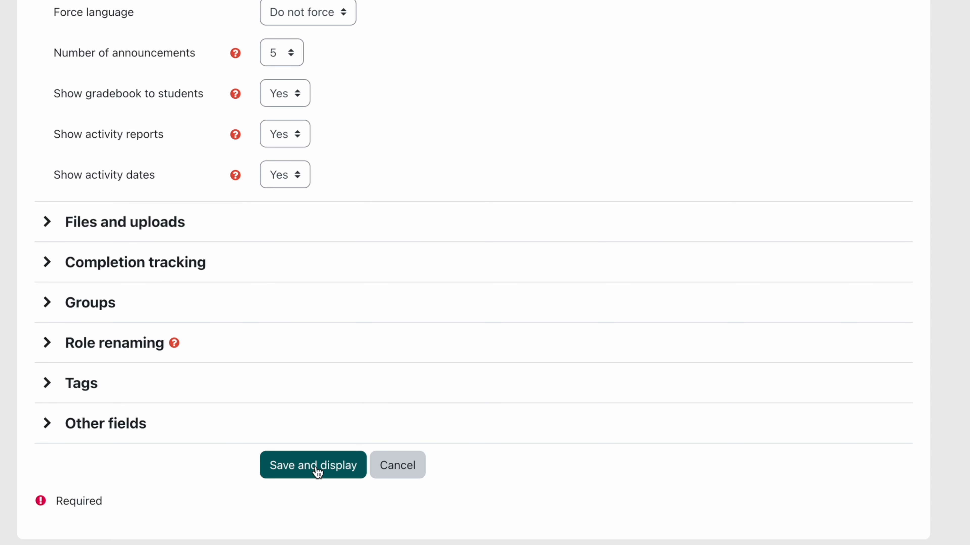
left_click(308, 470)
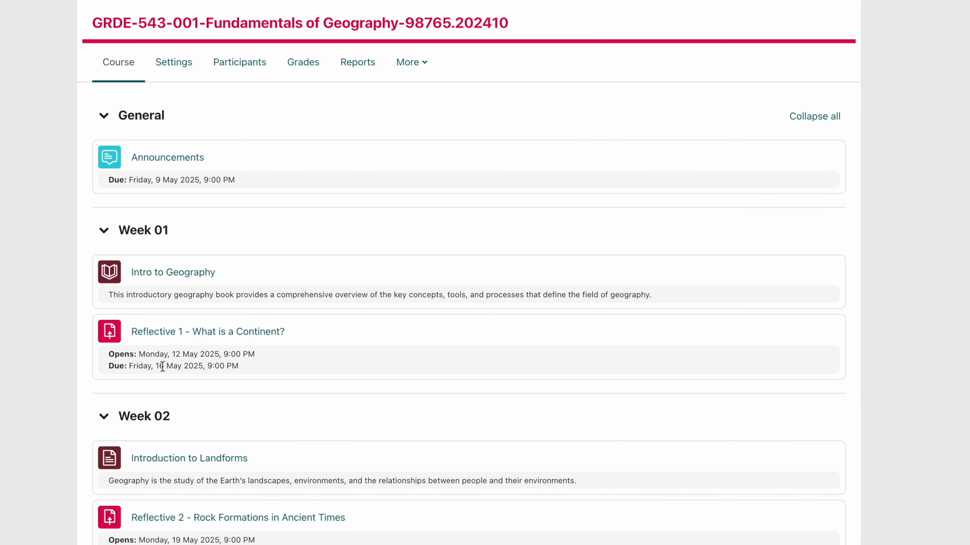
- Check the dates shown on the course page and print the page as a PDF saved in the Course Information folder
scroll(163, 366, "down", 10)
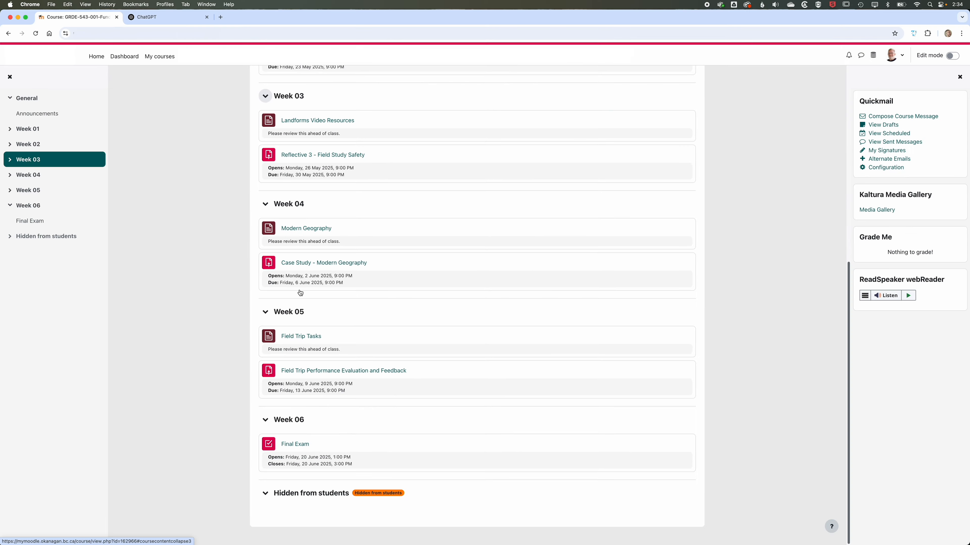
scroll(300, 292, "up", 10)
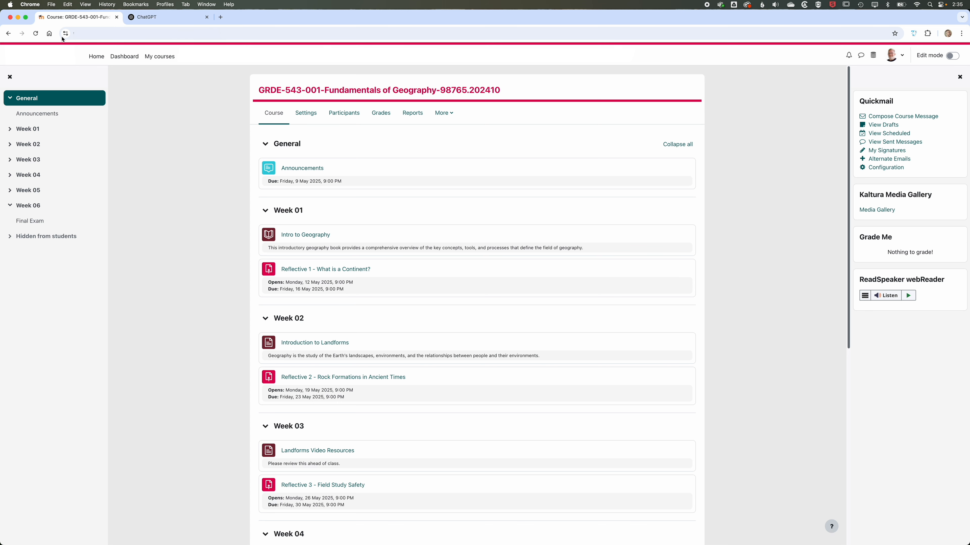
left_click(52, 5)
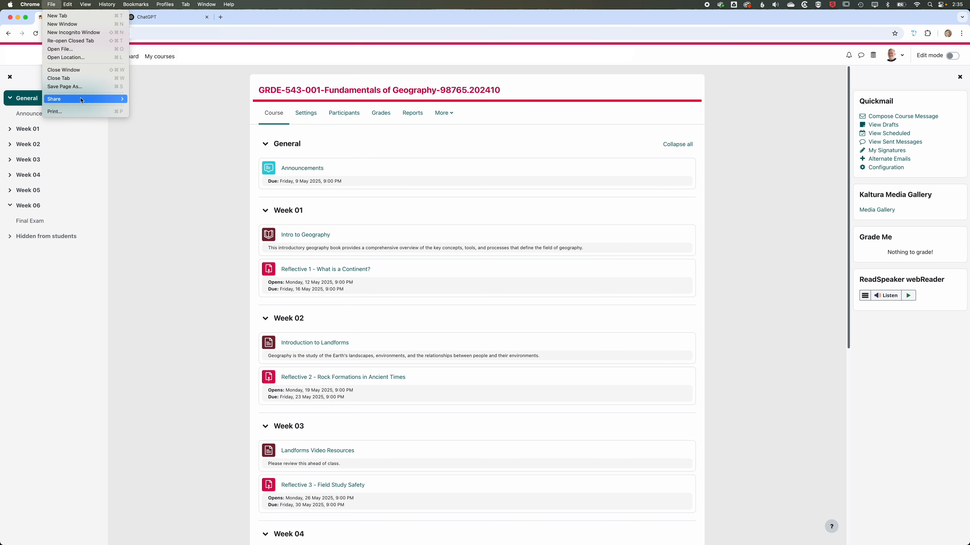
left_click(150, 131)
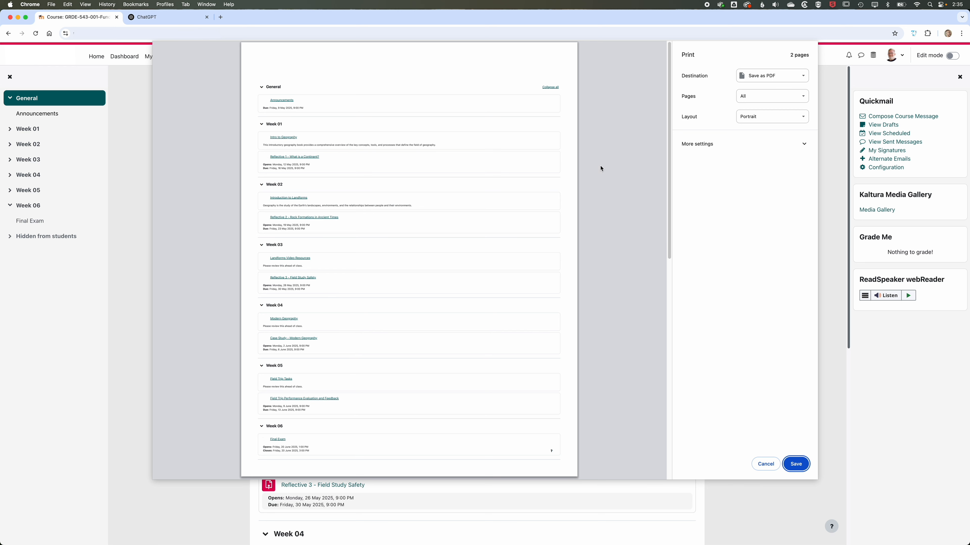
mouse_move(669, 149)
left_mouse_down()
mouse_move(672, 278)
mouse_move(665, 143)
left_mouse_up()
left_click(768, 76)
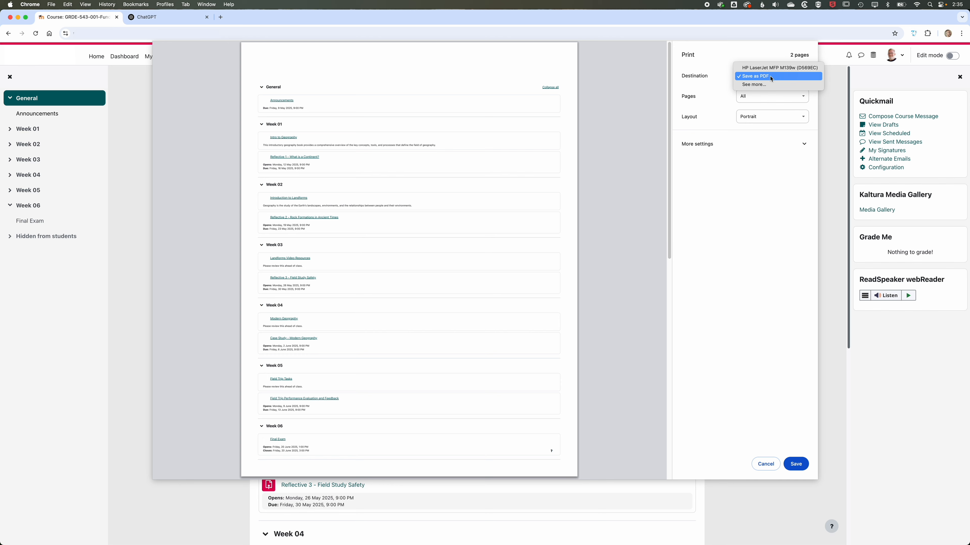
left_click(772, 78)
left_click(796, 463)
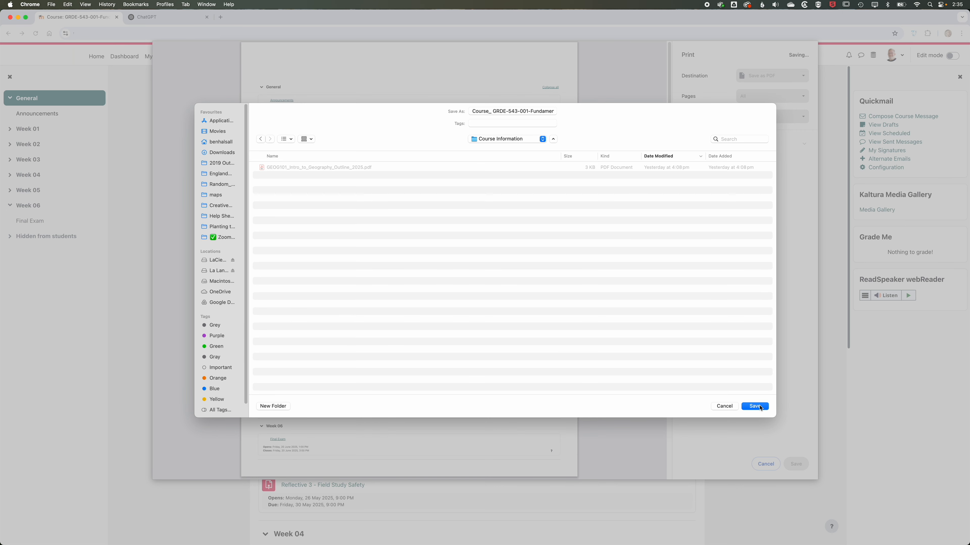
left_click(755, 406)
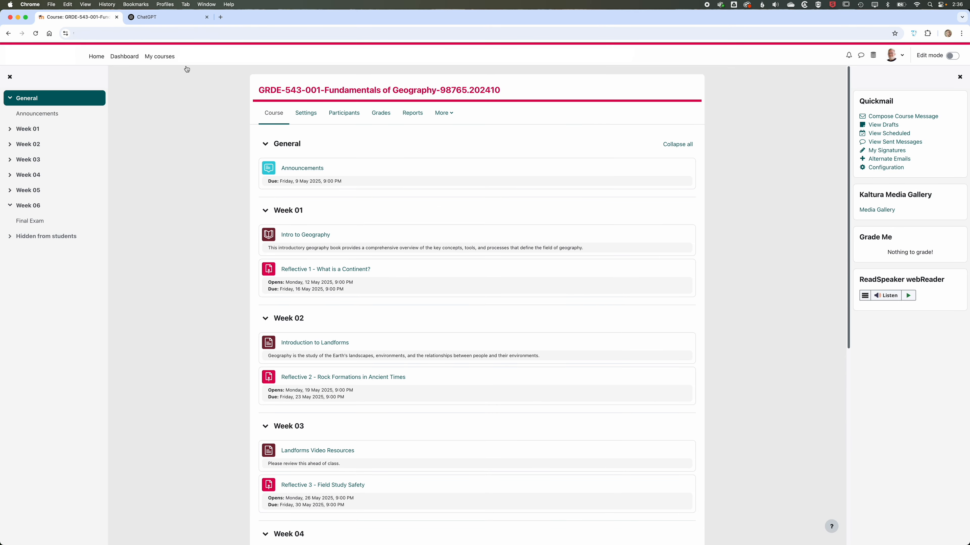
- Switch to ChatGPT and attach the saved course page PDF to a new prompt after previewing the file
left_click(167, 23)
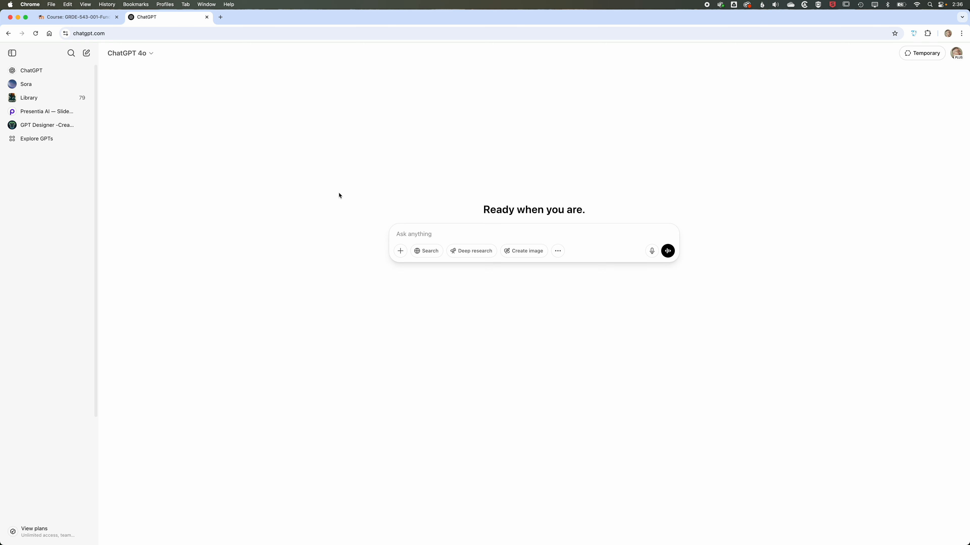
left_click(401, 252)
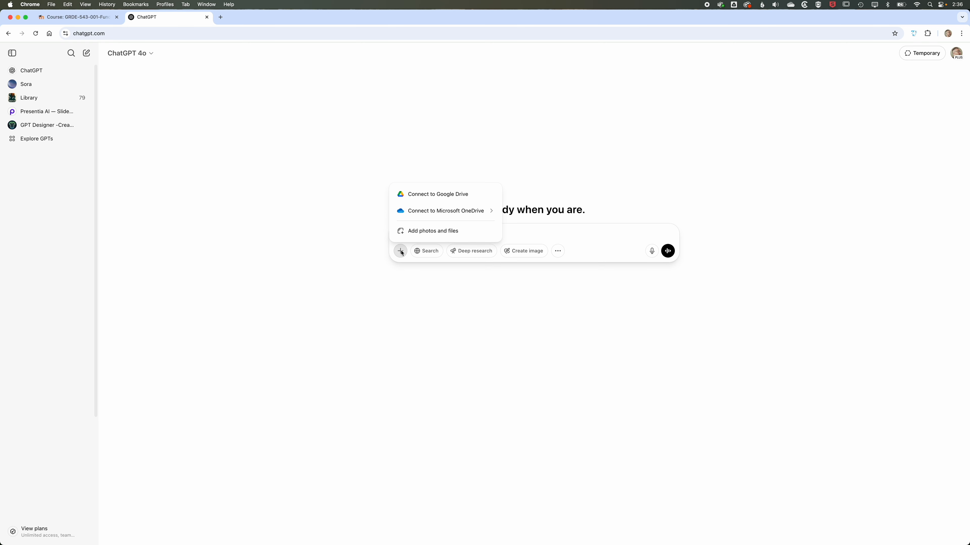
left_click(410, 231)
left_click(371, 156)
key("space")
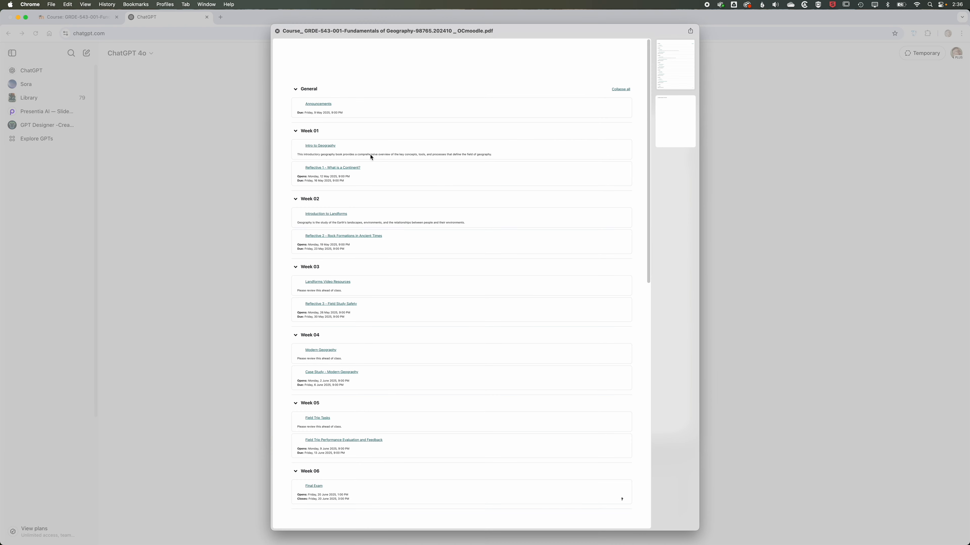
key("space")
left_click(668, 427)
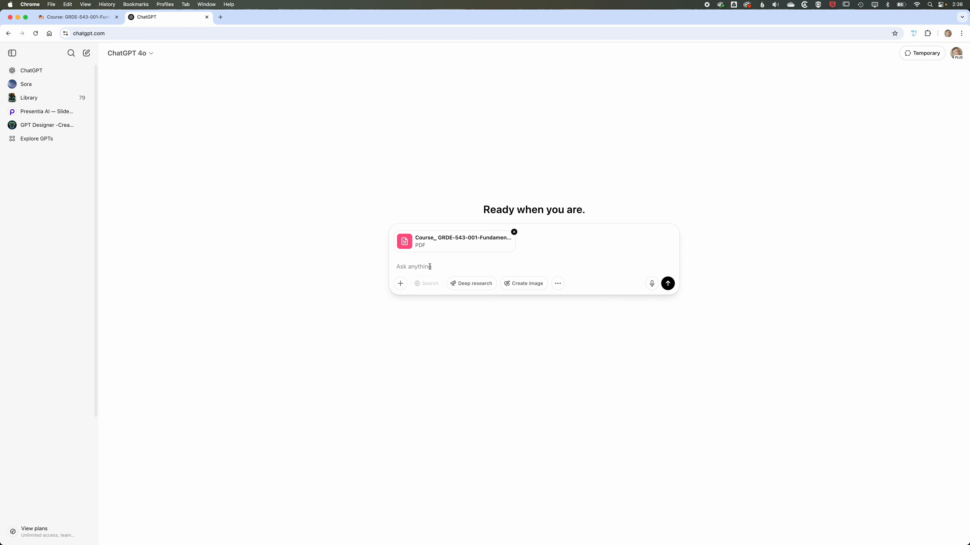
- Send the prompt "compile a list of all the assignments with deadline dates for use in the course syllabus"
type("compile a l")
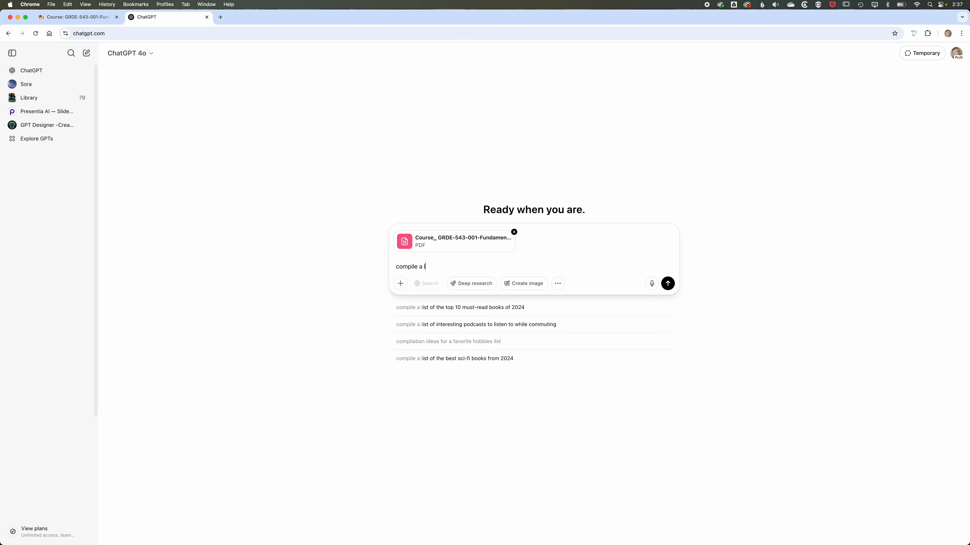
type("ist of all the assignments with deadline dates for use in the course syllabus")
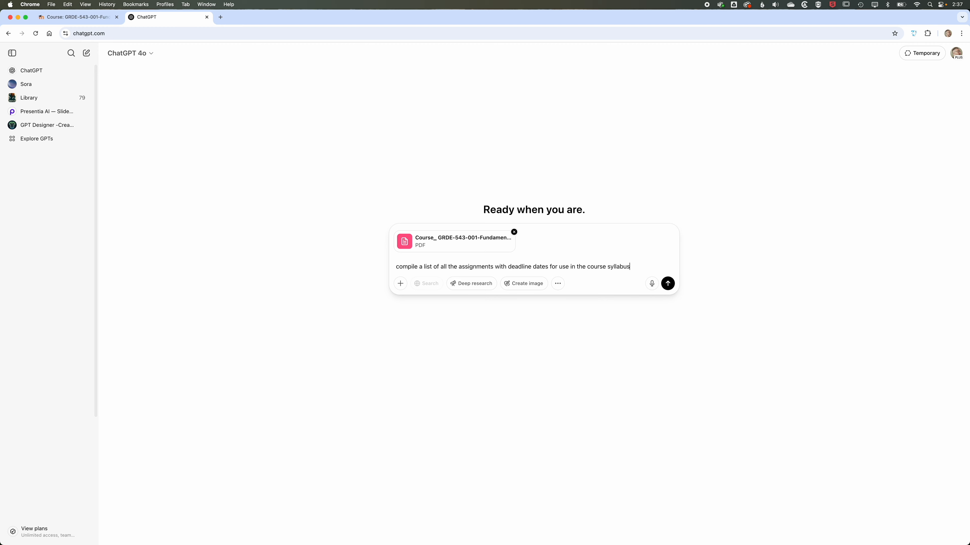
key("Return")
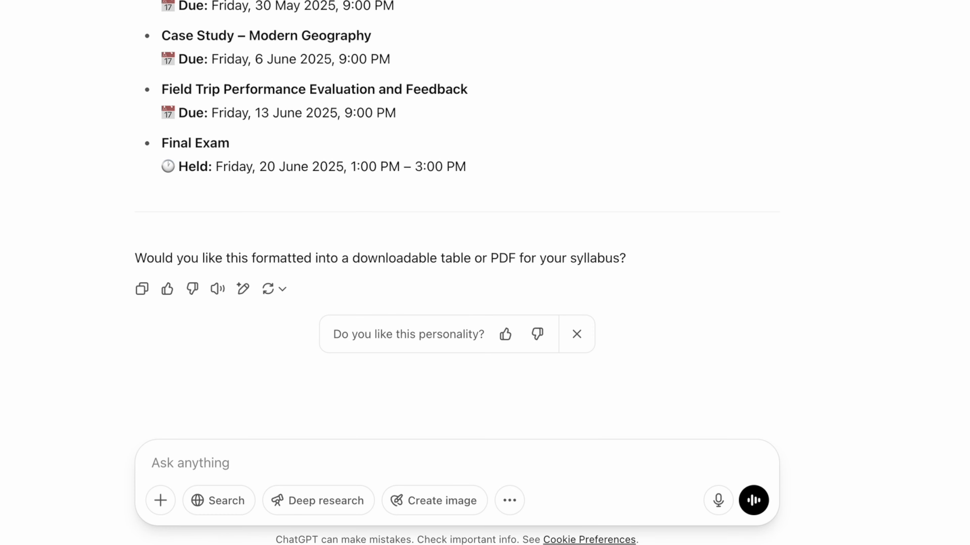
- Send the follow-up prompt "create a pdf that can be inserted in my syllabus"
type("create a pdf that can be inserted in my ")
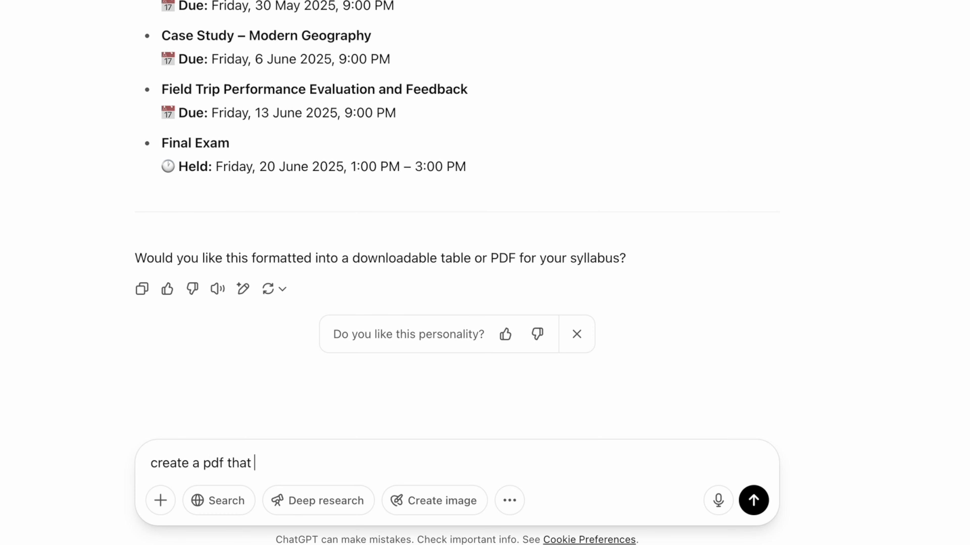
type("syllabus")
key("Return")
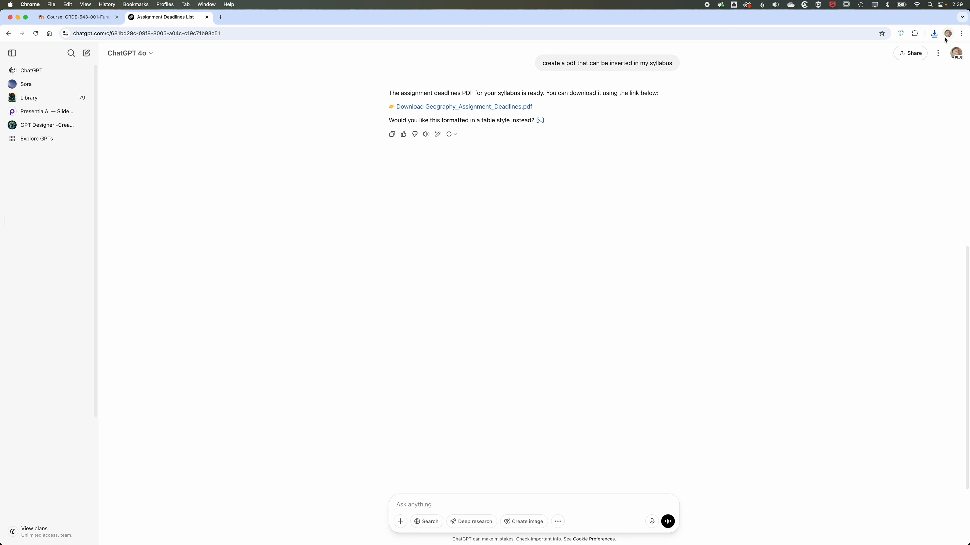
- Open the downloaded Geography_Assignment_Deadlines.pdf to examine its content and layout, and return to the chat
left_click(934, 34)
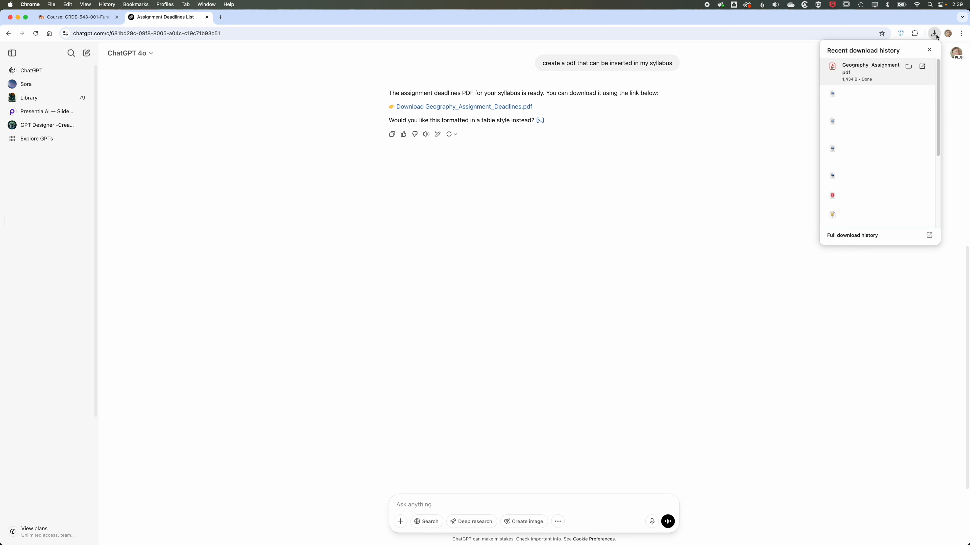
left_click(909, 67)
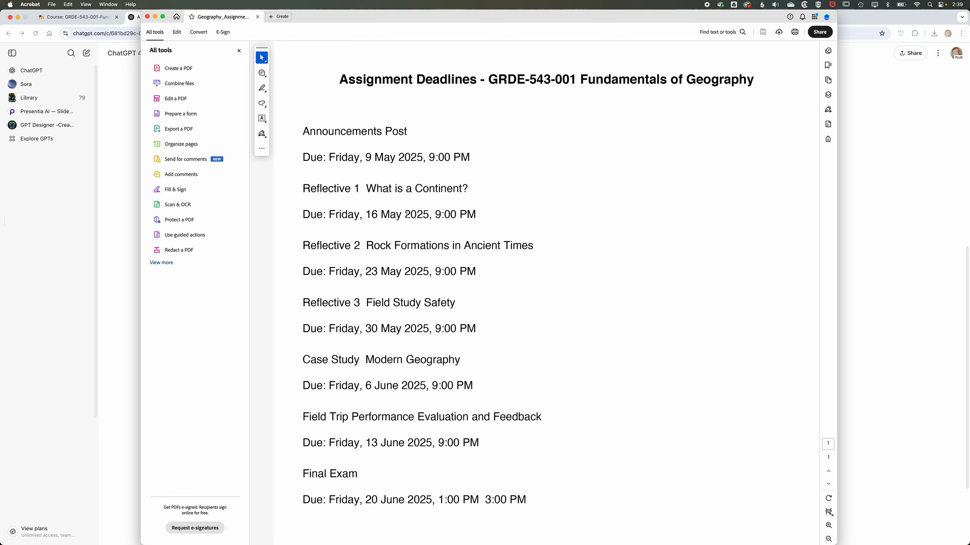
left_click(868, 245)
- Send the follow-up prompt "please format this to be more readable in the pdf"
left_click(438, 503)
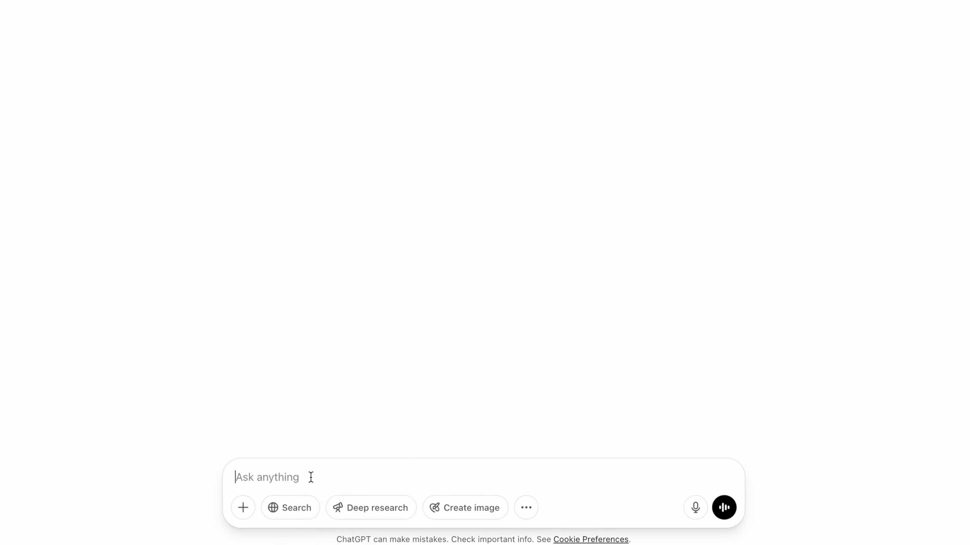
type("please format this to be more readable in th ")
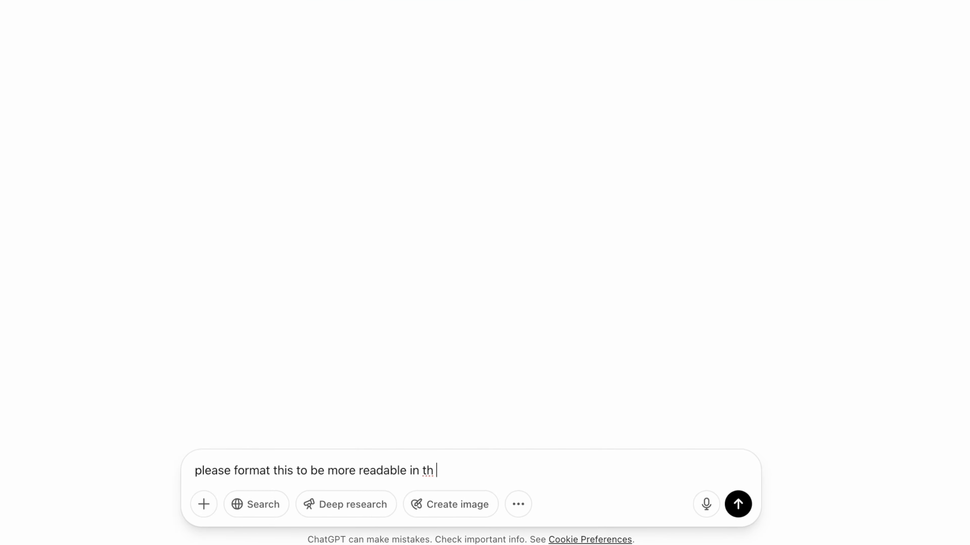
type("e pdf")
key("Return")
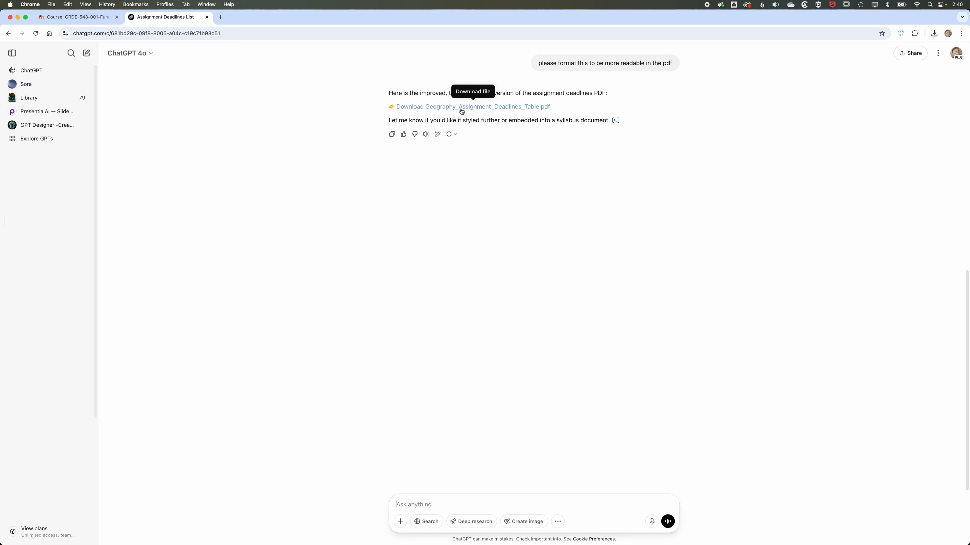
- Open the downloaded Geography_Assignment_Deadlines_Table.pdf in Acrobat
left_click(934, 34)
left_click(909, 66)
double_click(357, 178)
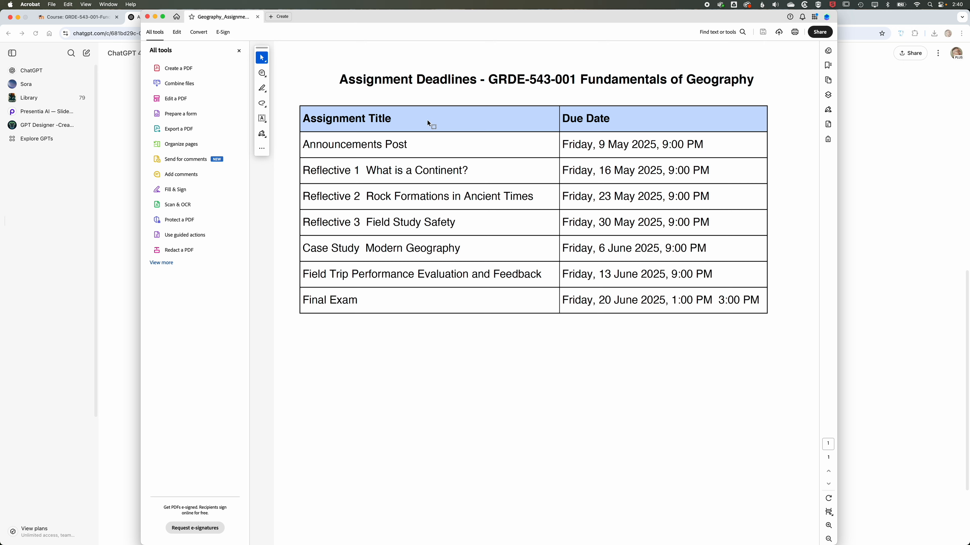
- Open GEOG101_Intro_to_Geography_Outline_2025.pdf from the Course Information folder in a separate window beside the deadlines PDF
key("super+Tab")
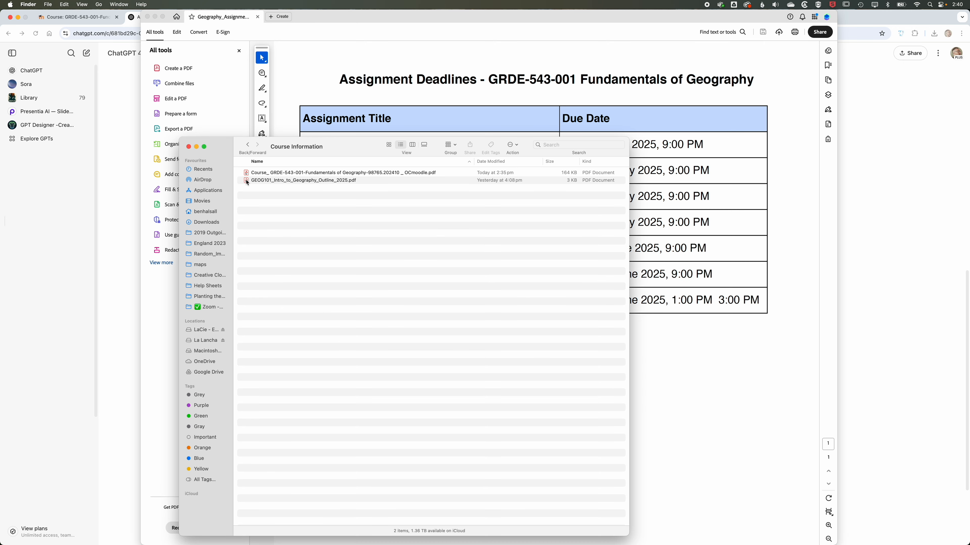
double_click(246, 181)
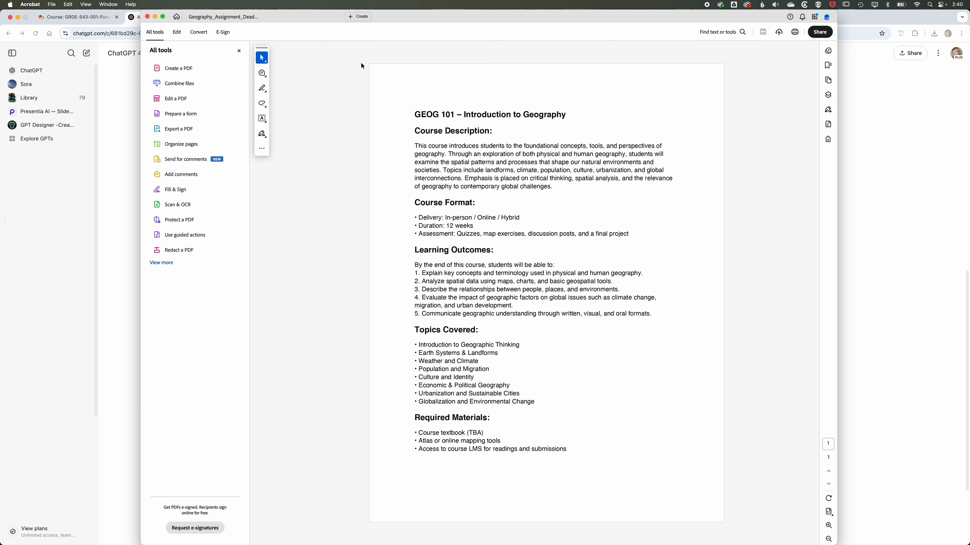
left_click_drag(521, 17, 549, 13)
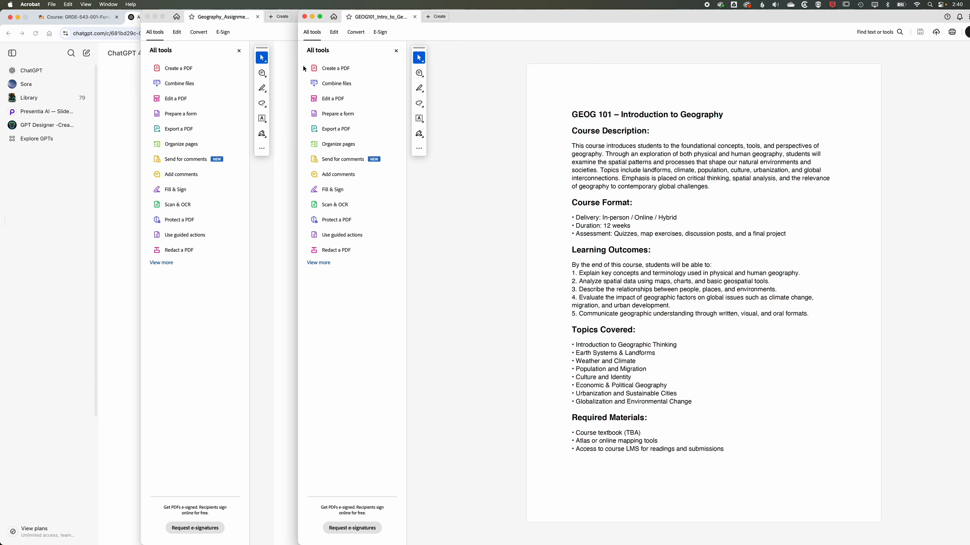
left_click(289, 69)
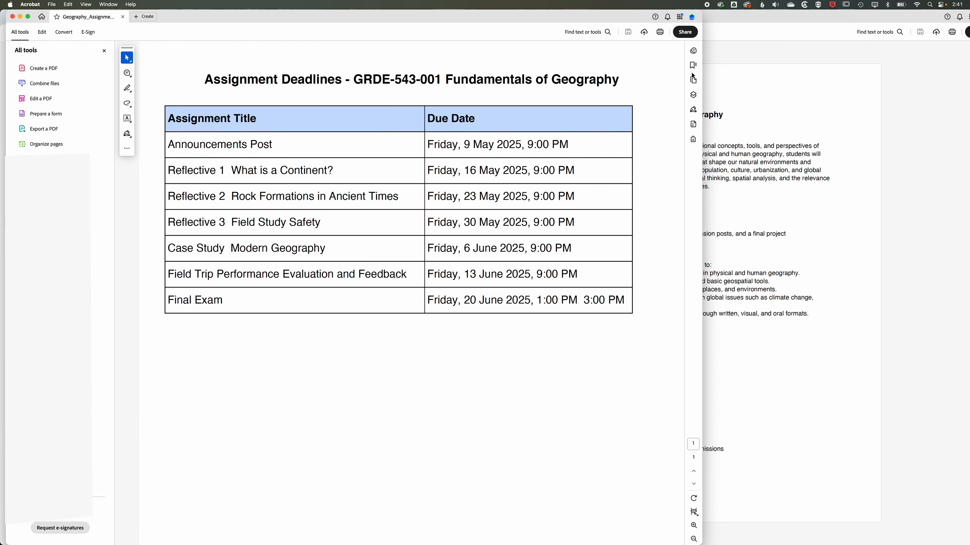
- Show the page thumbnails of both the deadlines PDF and the course outline PDF, keeping the two windows side by side
left_click(693, 80)
left_click(781, 50)
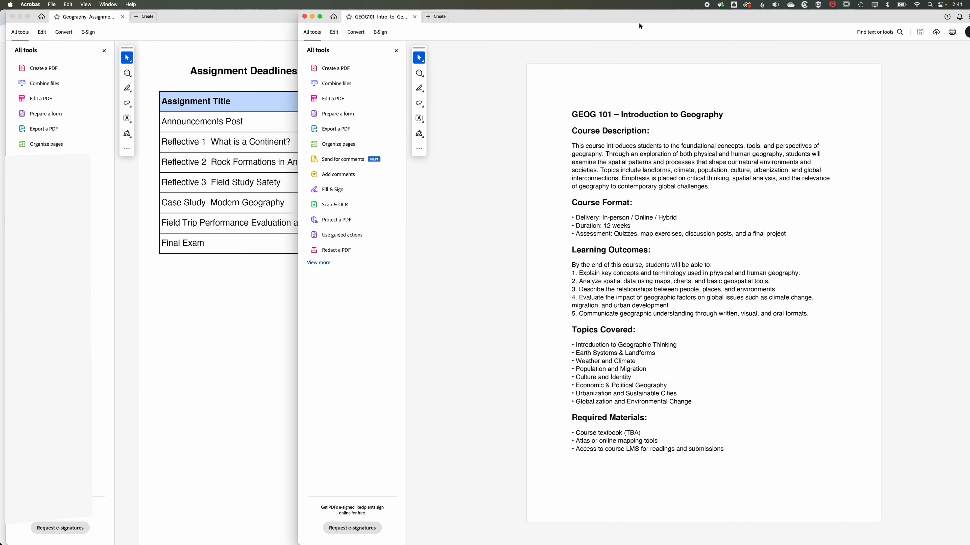
left_click_drag(641, 26, 581, 22)
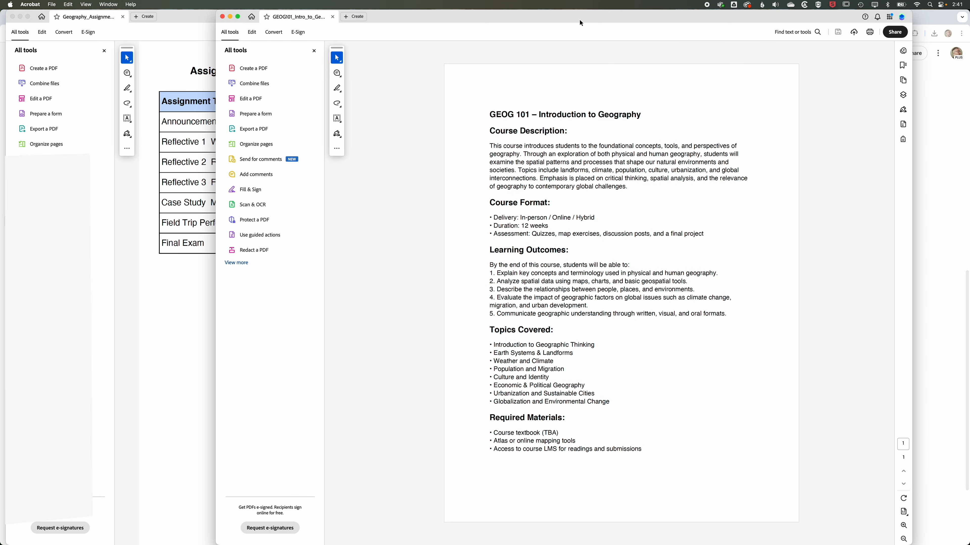
left_click(903, 82)
left_click(196, 329)
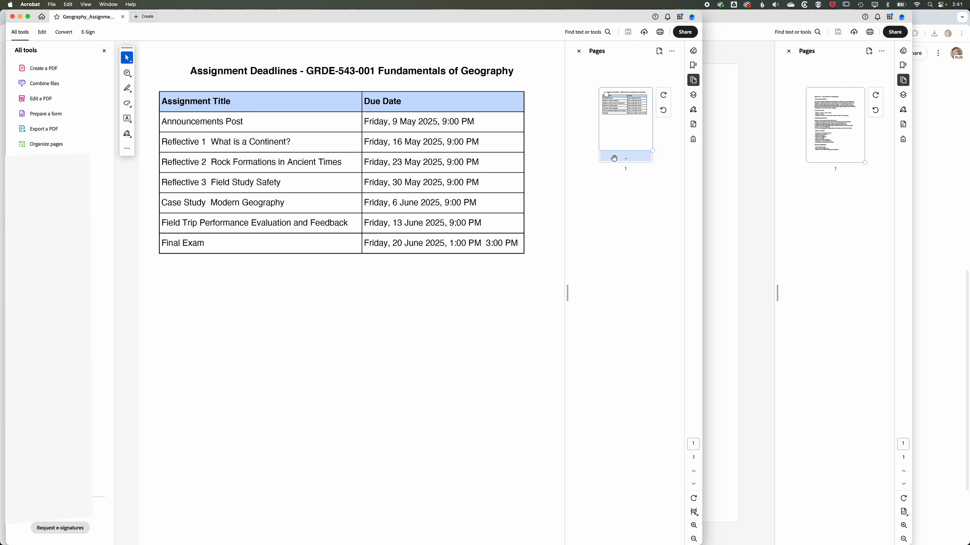
- Insert the assignment deadlines page into the GEOG101 outline PDF and order the pages so the course outline comes first
mouse_move(614, 158)
left_mouse_down()
mouse_move(760, 236)
mouse_move(825, 168)
left_mouse_up()
left_click(829, 109)
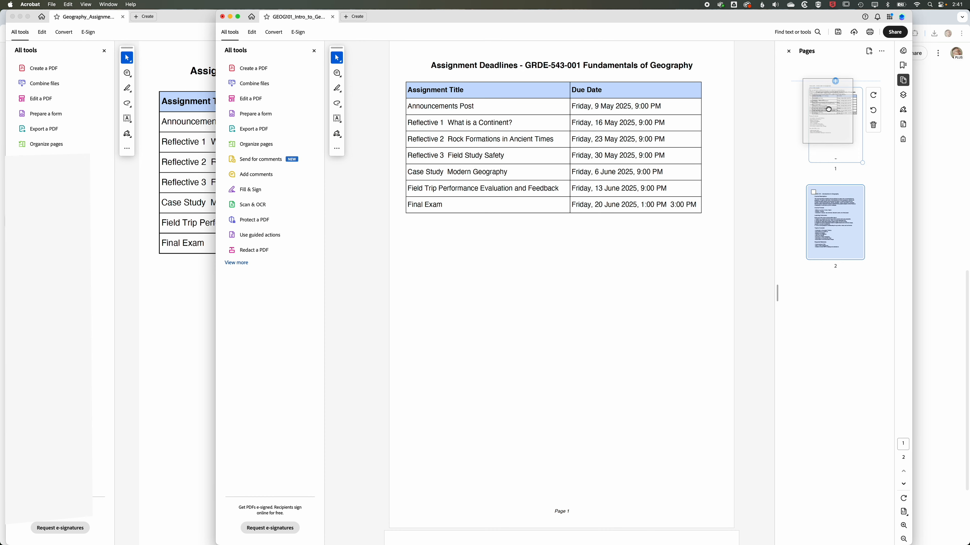
left_click_drag(828, 110, 829, 110)
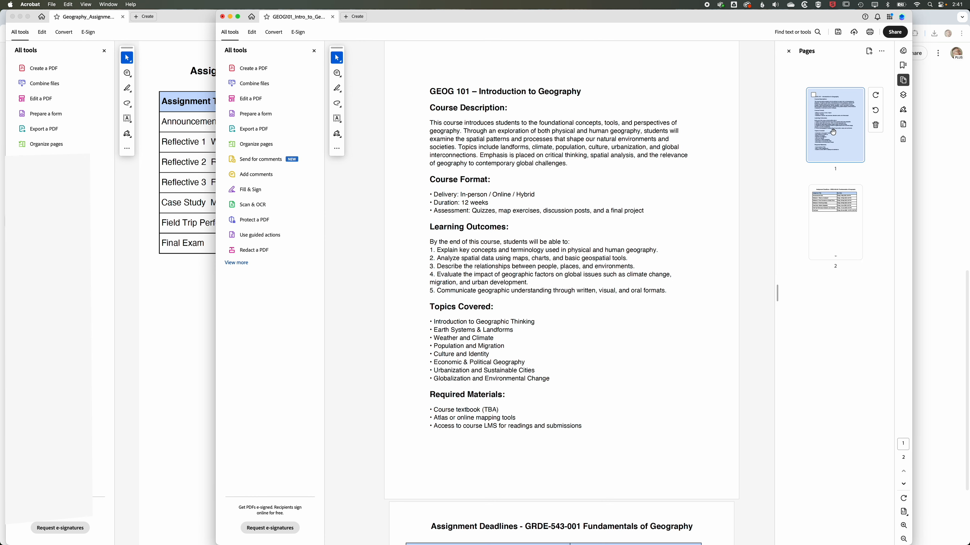
left_click(835, 214)
- View the Moodle course page with its activity due dates in Chrome, and return to the PDFs in Acrobat
left_click(156, 231)
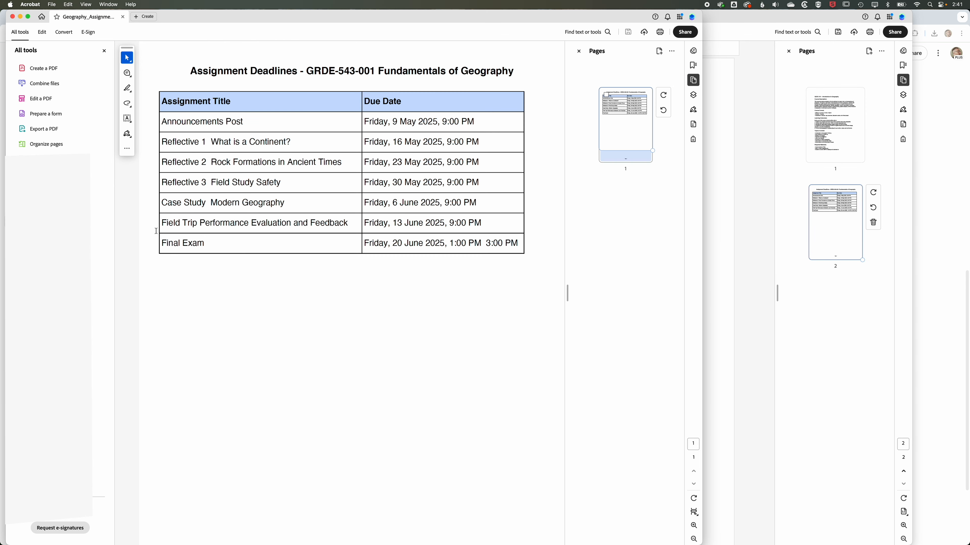
key("super+Tab")
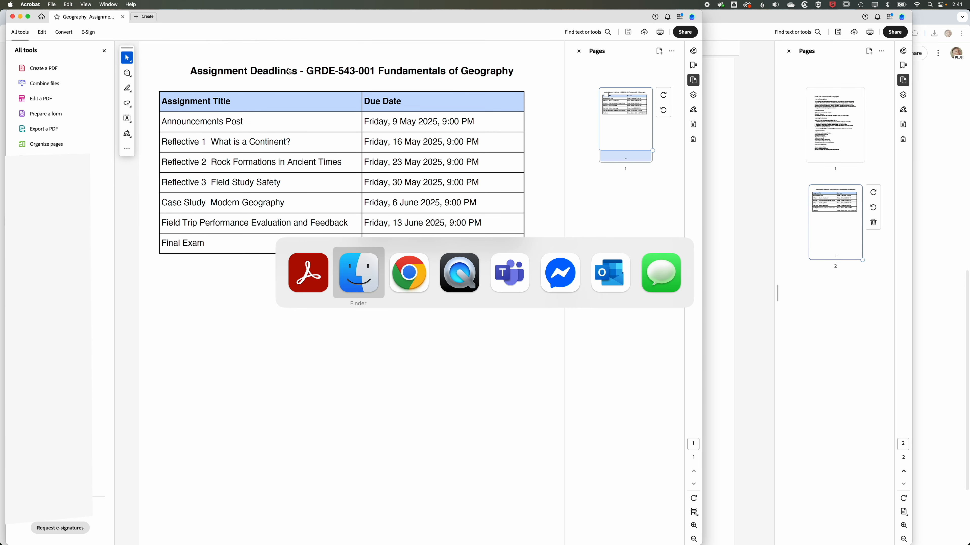
key("super+Tab")
left_click(81, 18)
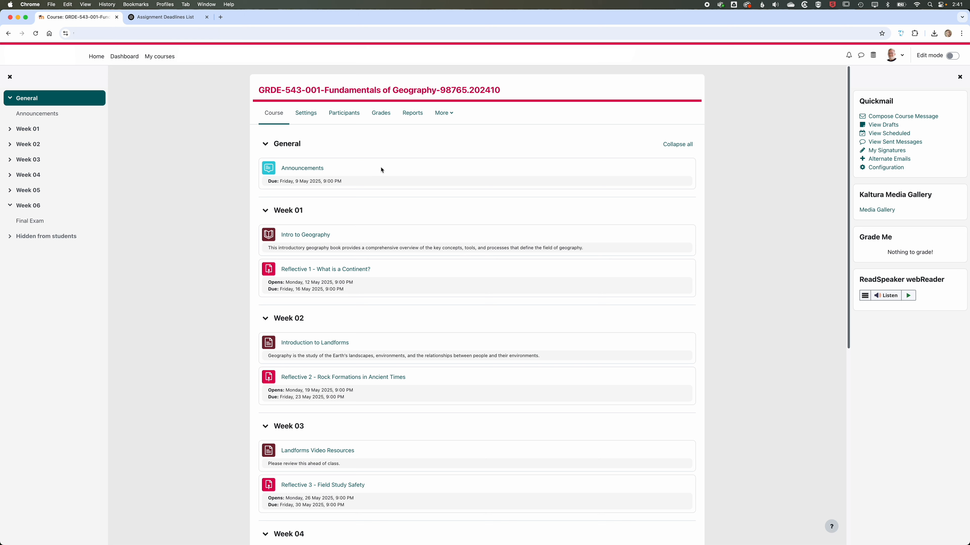
key("super+Tab")
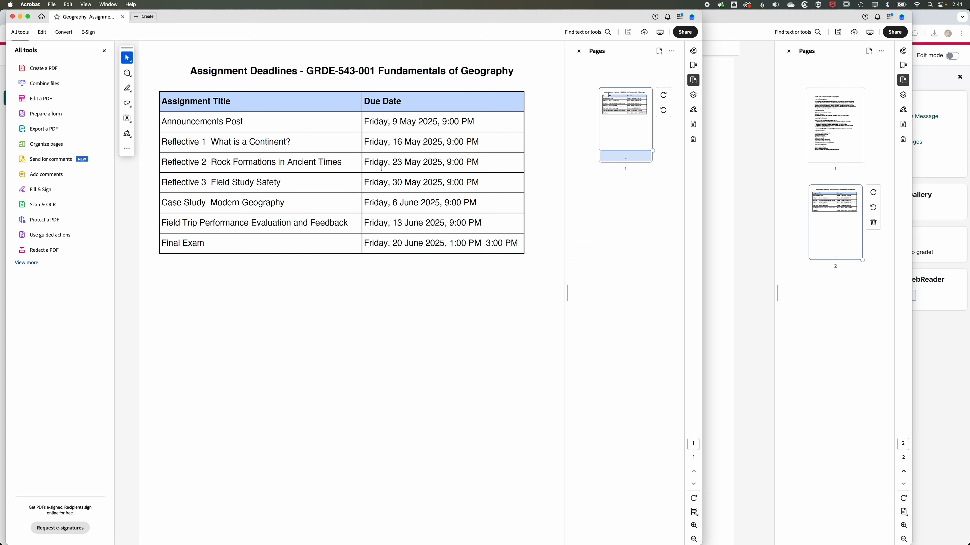
- Save the merged outline PDF as GEOG101_Intro_to_Geography_Outline_2025_R02 in the Course Information folder
left_click(743, 155)
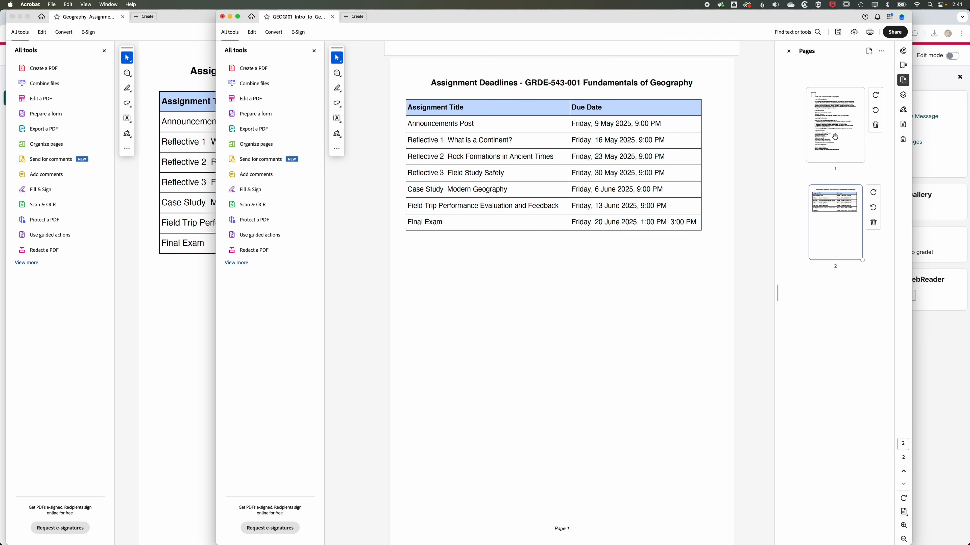
left_click(51, 4)
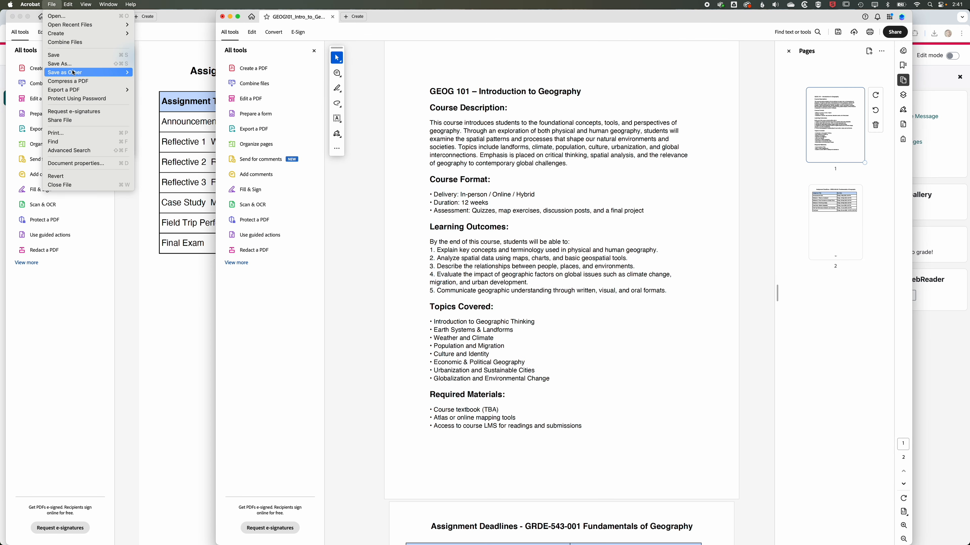
left_click(72, 64)
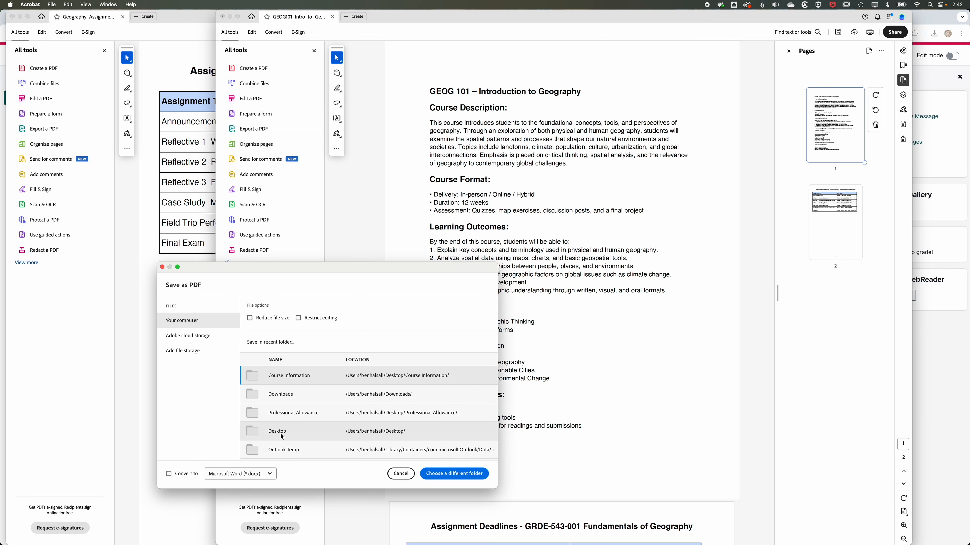
left_click(290, 432)
type("_R02")
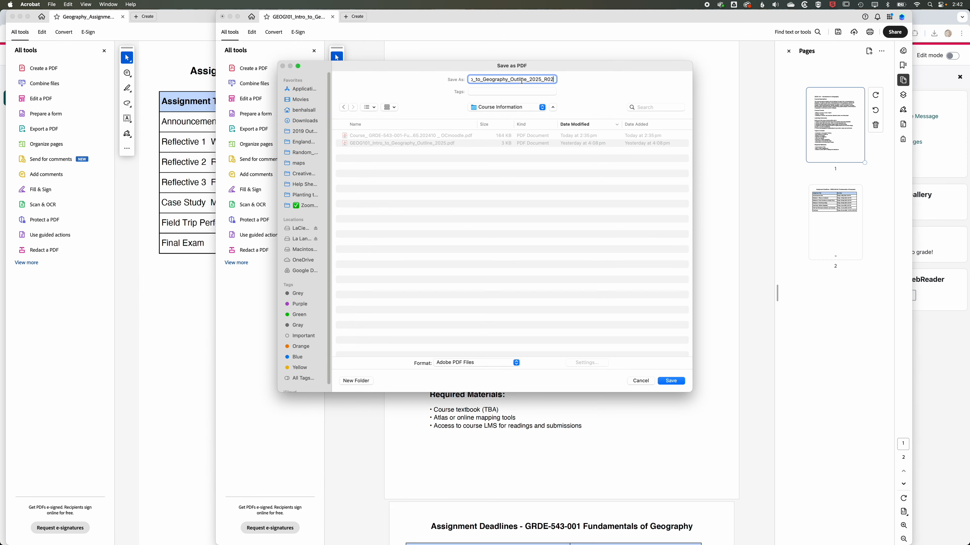
key("Return")
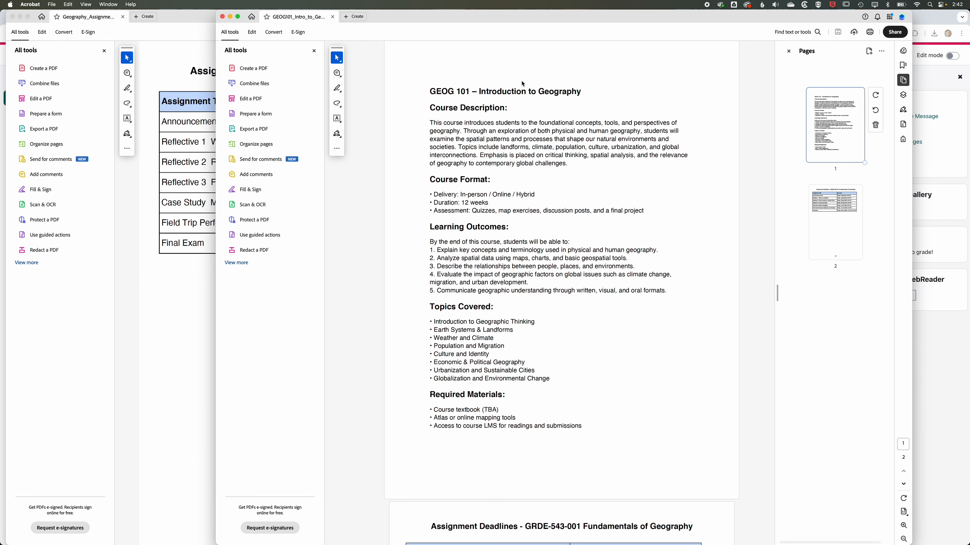
- Switch to the ChatGPT conversation in Chrome and attach GEOG101_Intro_to_Geography_Outline_2025.pdf to a new message
key("super+Tab")
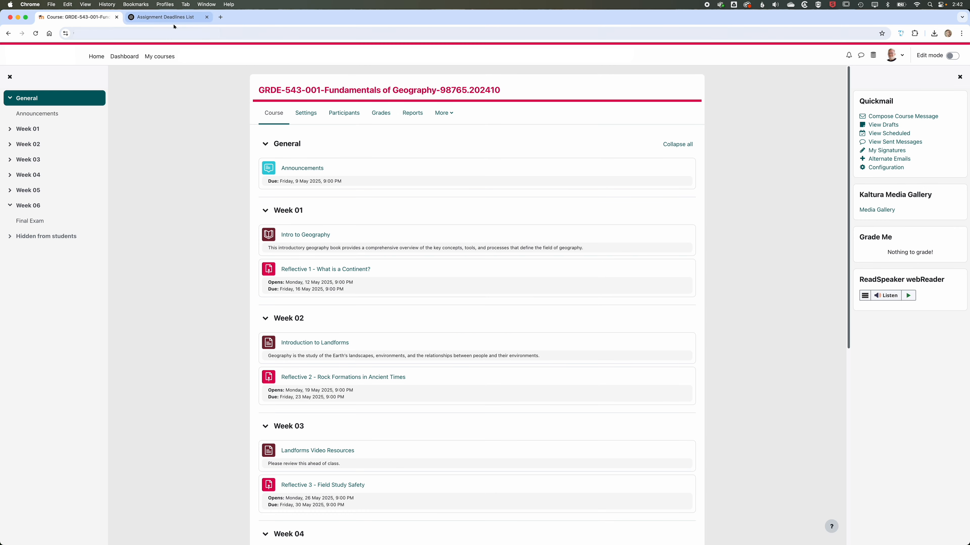
left_click(173, 22)
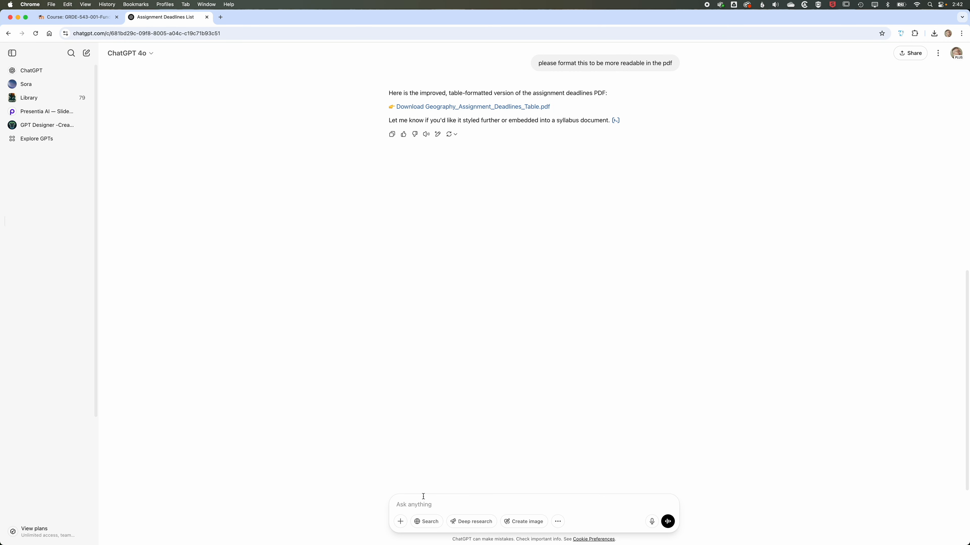
left_click(400, 522)
left_click(430, 504)
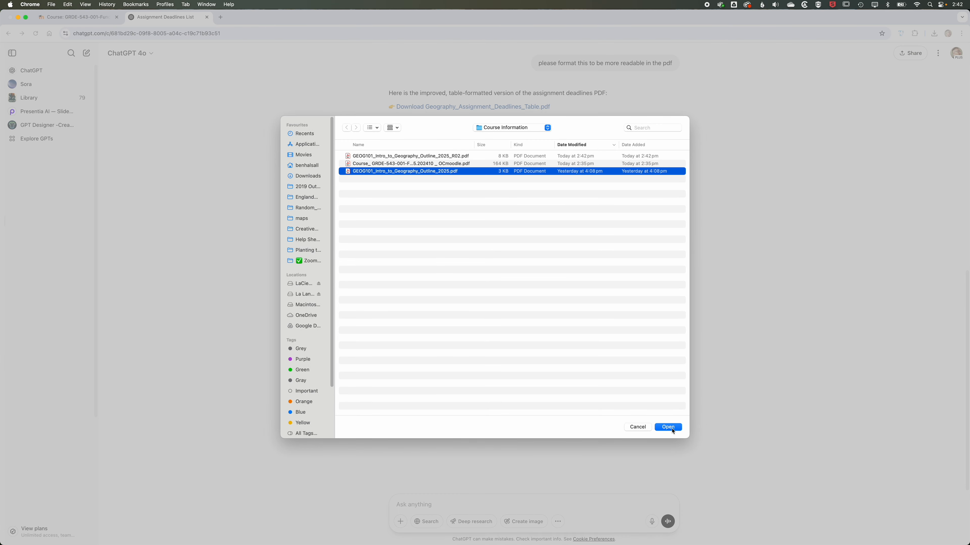
left_click(669, 428)
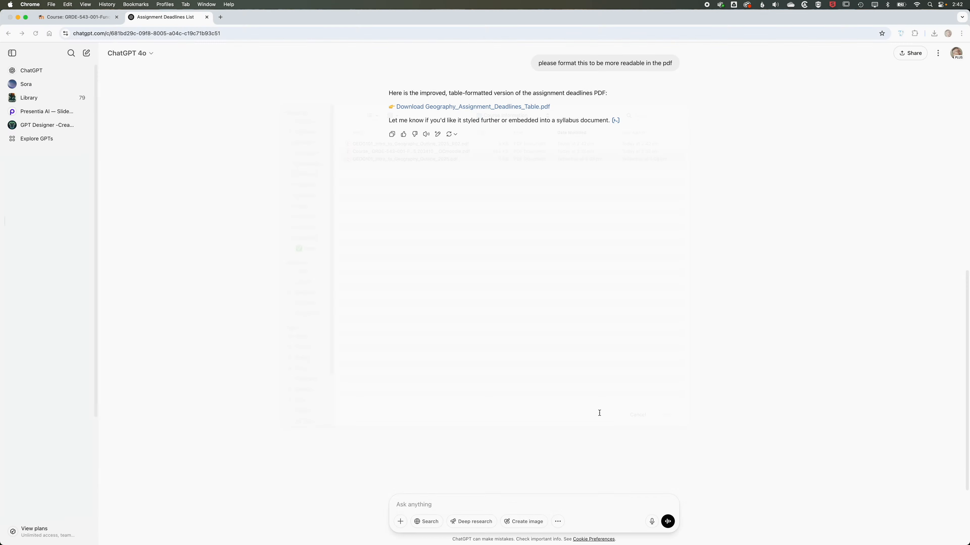
- Attach Geography_Assignment_Deadlines_Table.pdf from Downloads and send the prompt "combine these two pages together in a single pdf"
left_click(400, 521)
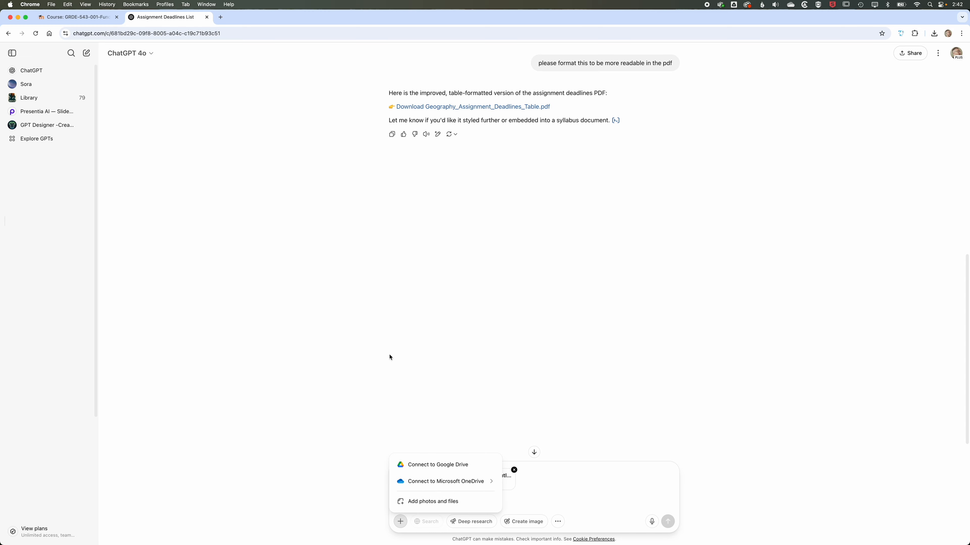
left_click(433, 501)
left_click(308, 176)
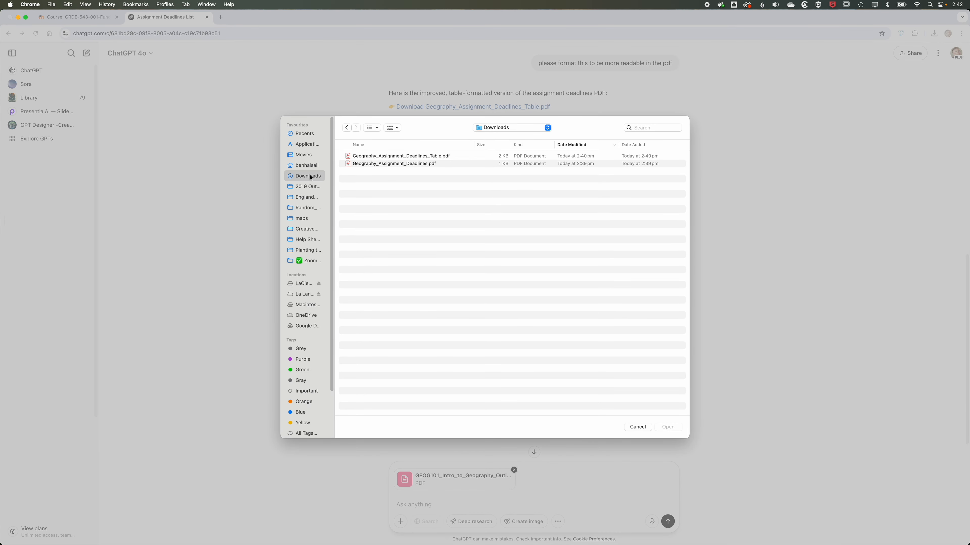
left_click(388, 155)
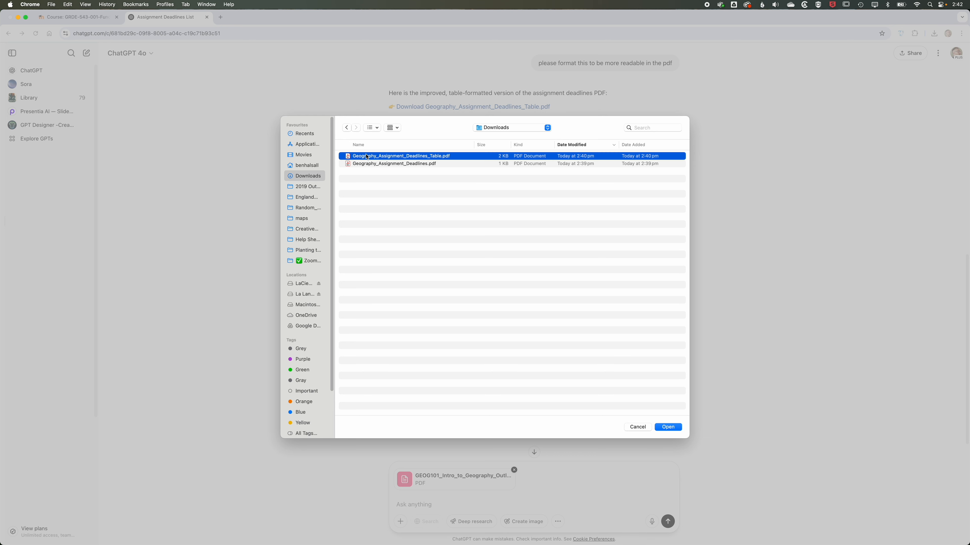
left_click(668, 427)
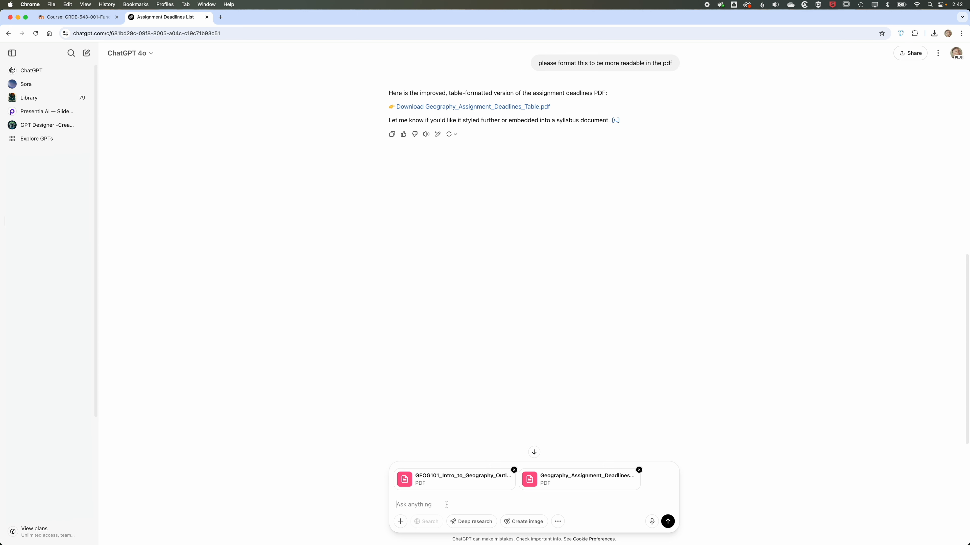
type("combine these two pages together in a single pdf")
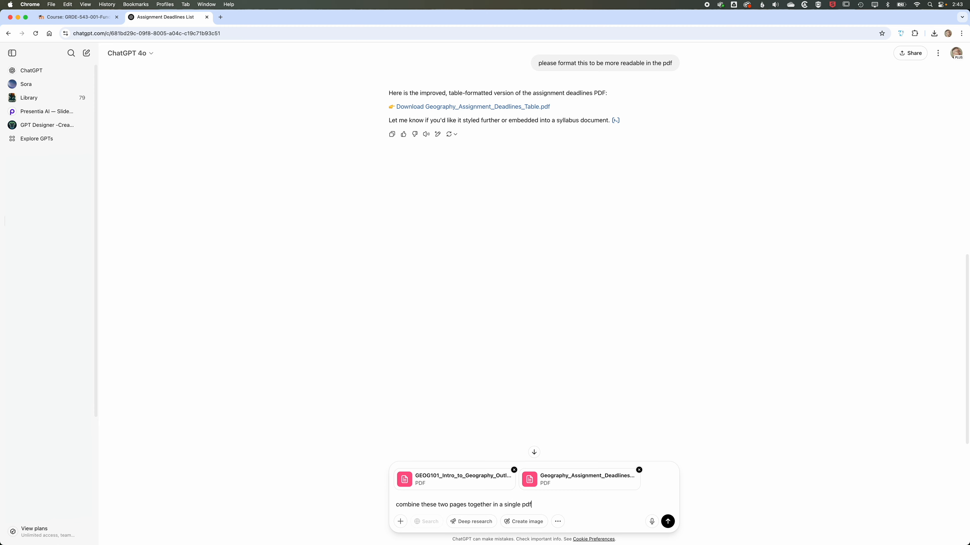
key("Return")
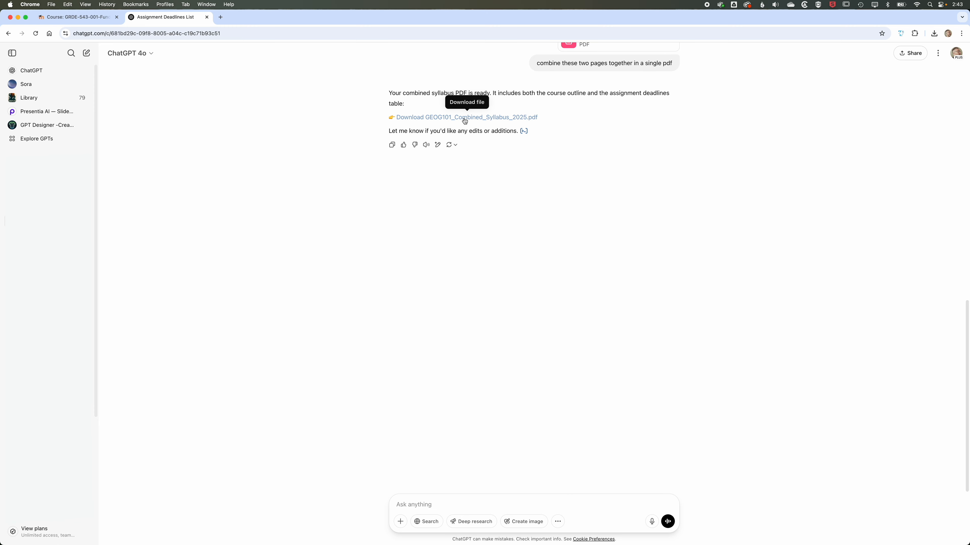
- Download GEOG101_Combined_Syllabus_2025.pdf from the chat and open it in Acrobat
left_click(464, 120)
left_click(914, 50)
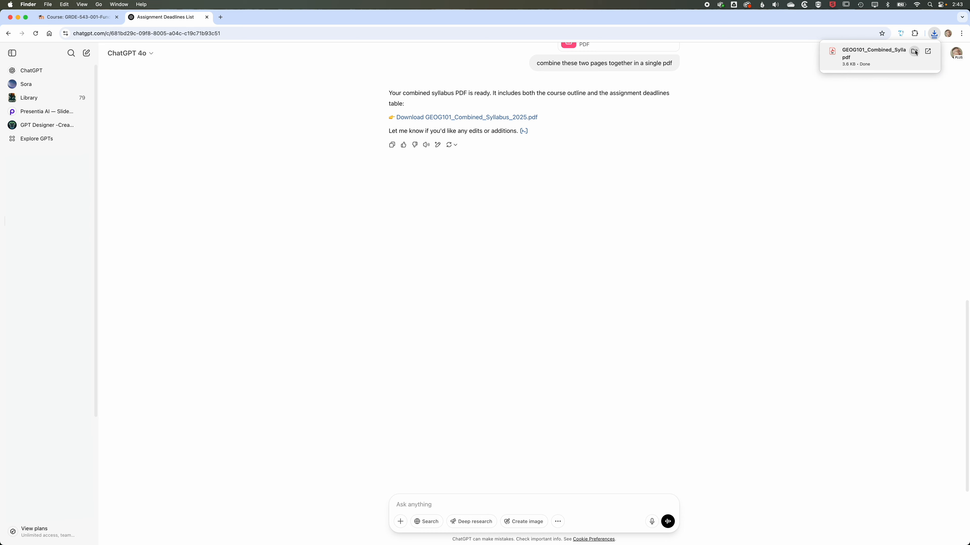
double_click(302, 54)
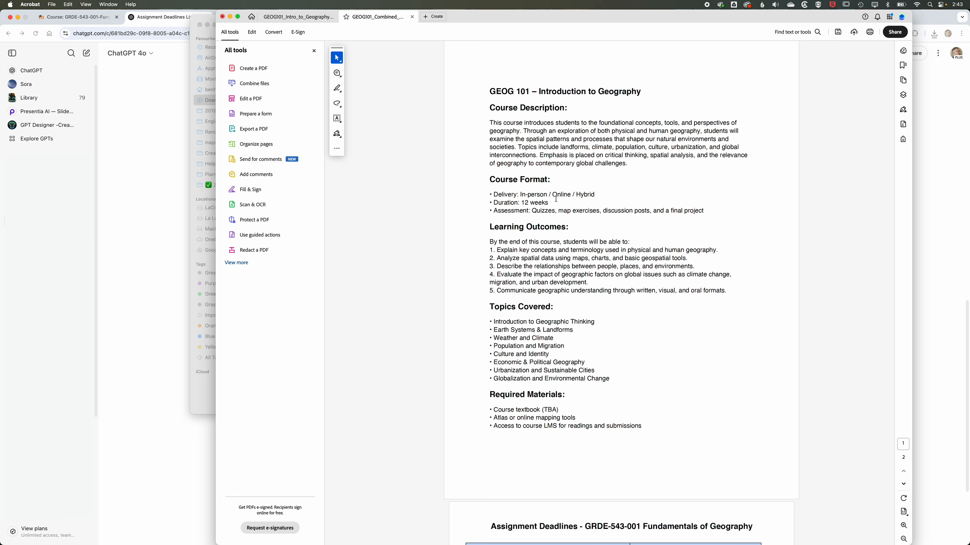
- Review both pages of the combined syllabus PDF, and return to the Moodle course page in Chrome
scroll(556, 199, "down", 10)
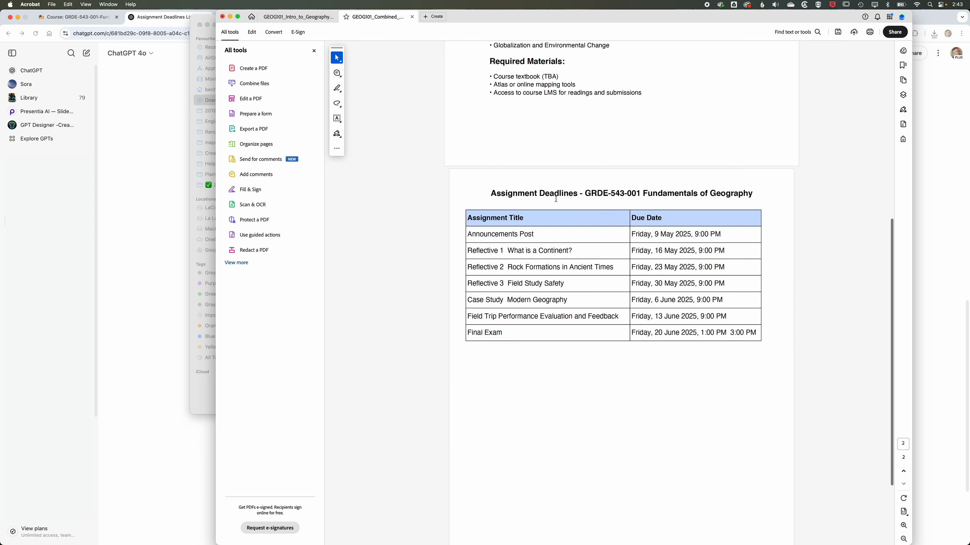
scroll(556, 198, "up", 10)
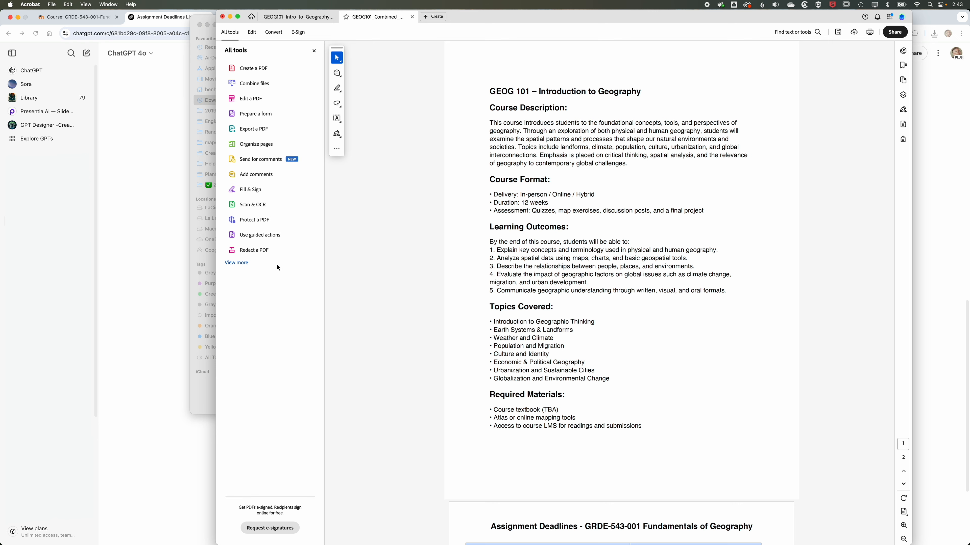
left_click(144, 240)
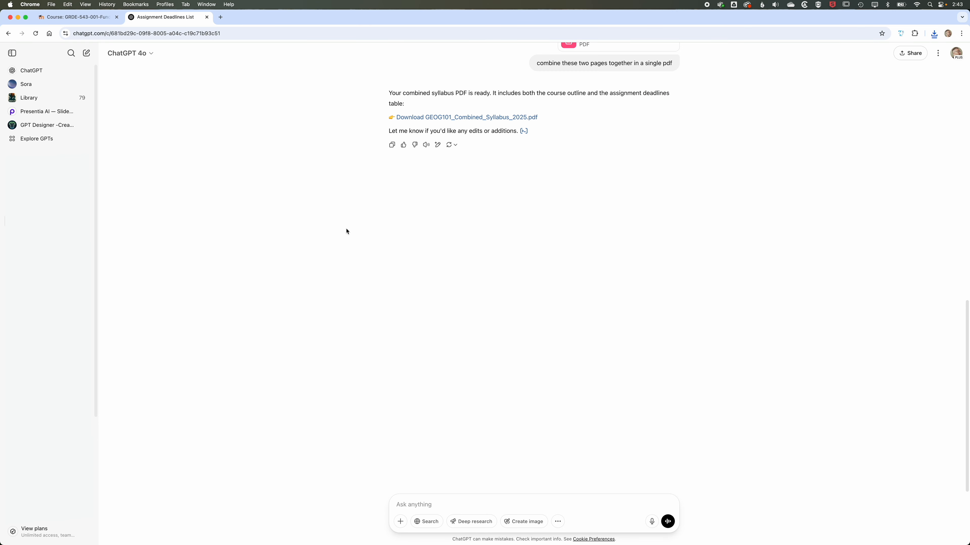
left_click(77, 19)
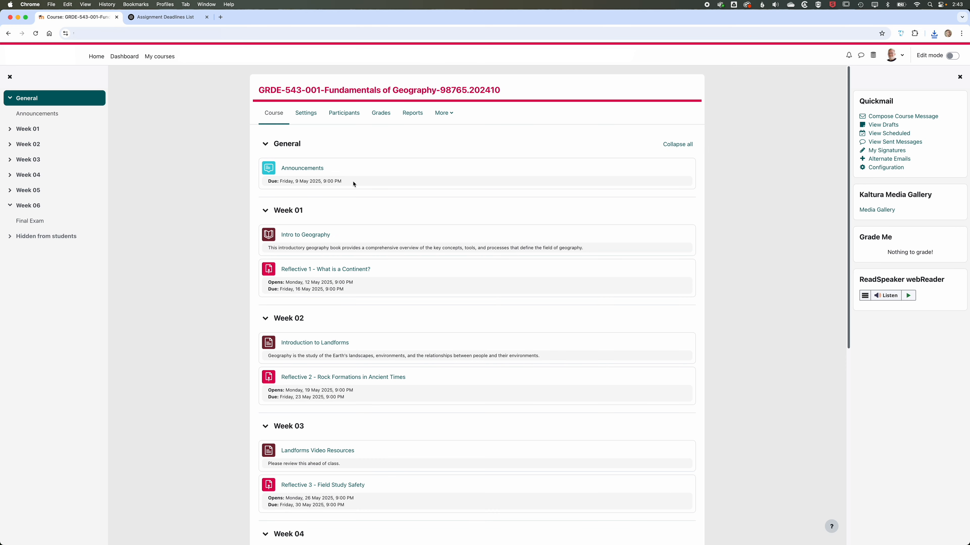
- Disable the due date and cut-off date in the Announcements forum's availability settings, save them, and return to the course page
left_click(296, 168)
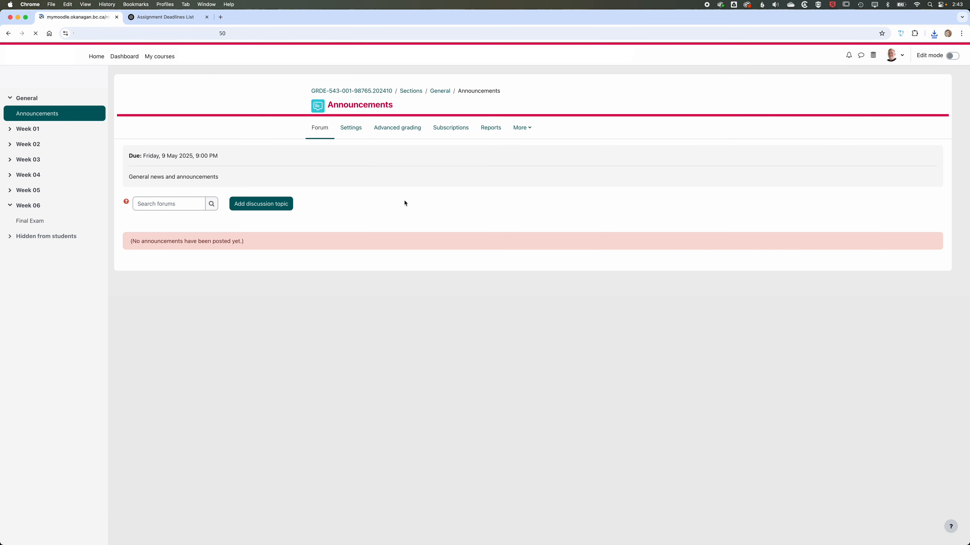
left_click(349, 135)
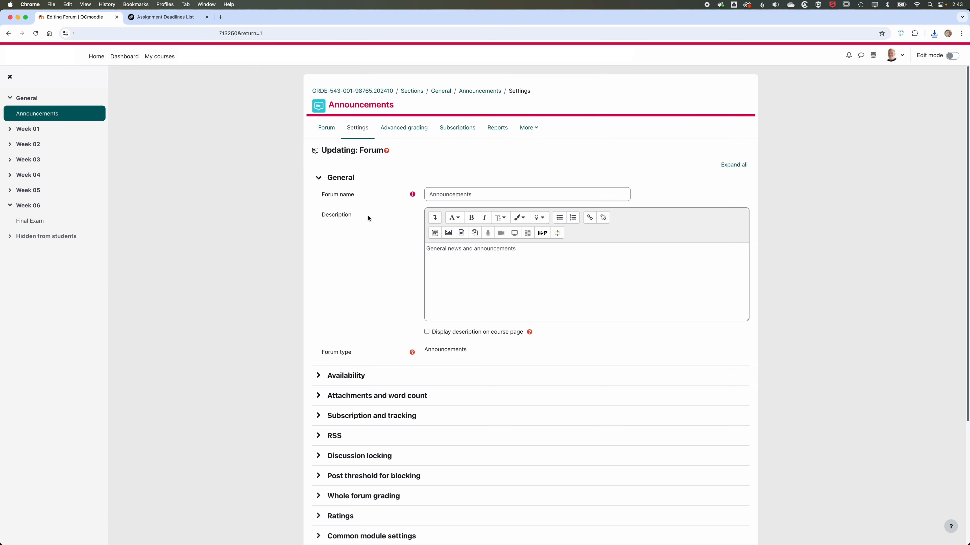
left_click(318, 376)
left_click(427, 415)
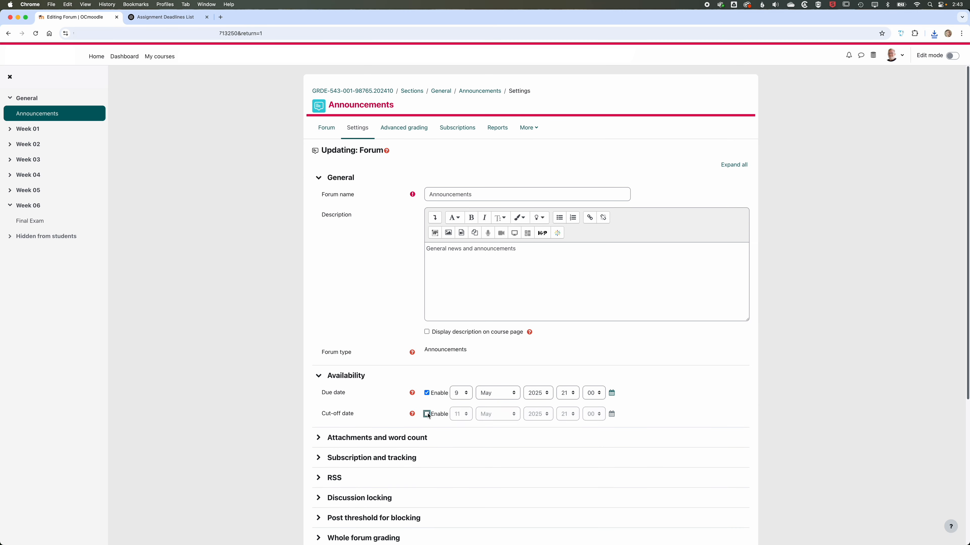
left_click(427, 394)
left_click(720, 377)
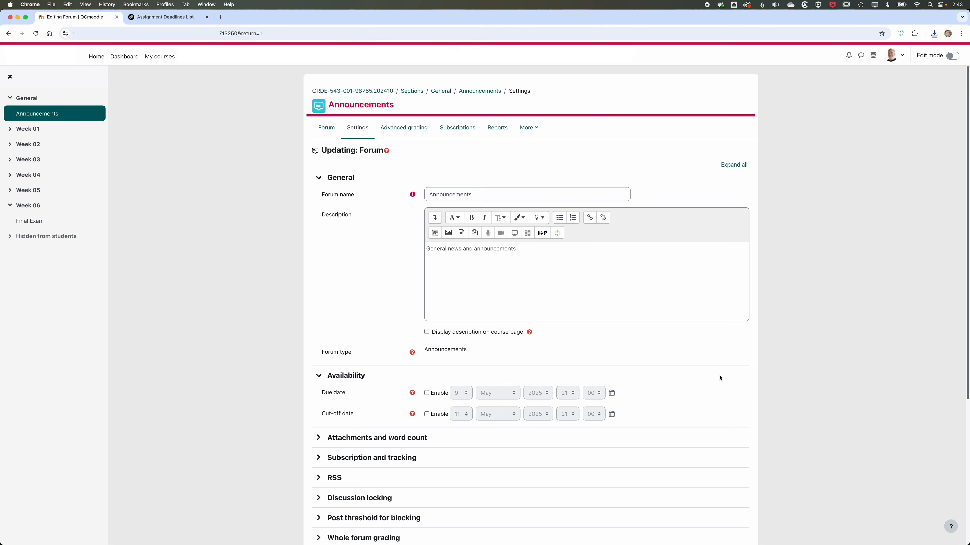
scroll(720, 377, "down", 5)
left_click(531, 491)
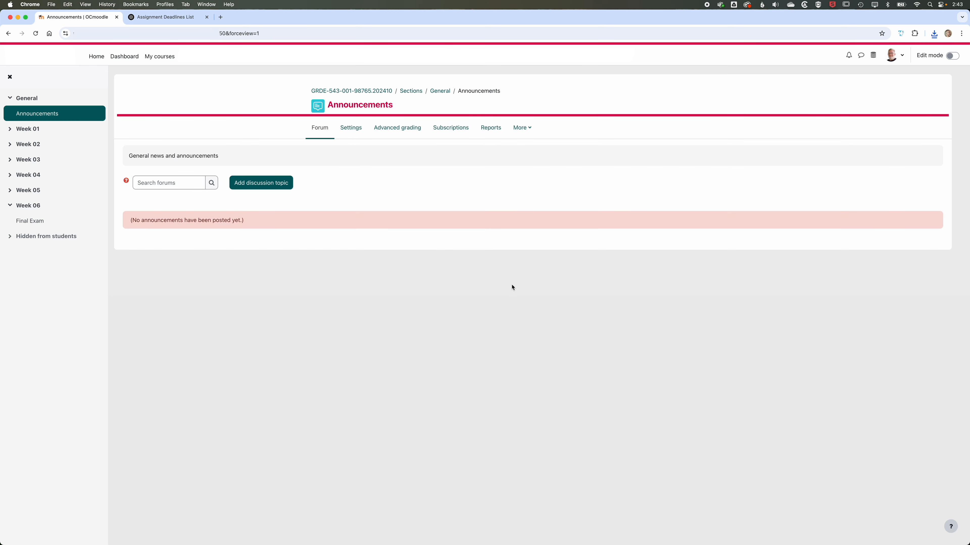
left_click(326, 91)
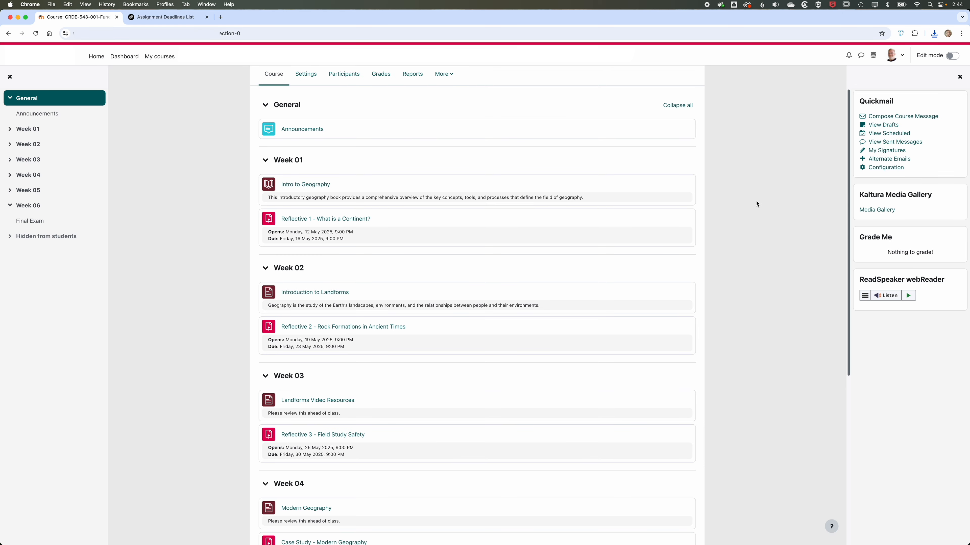